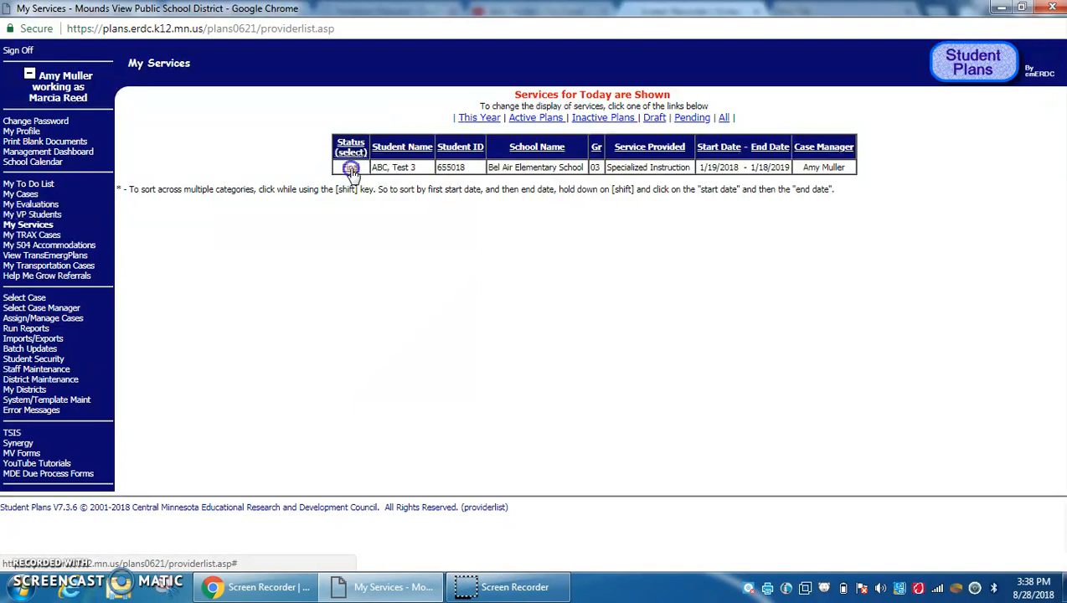
# Step: Open the listed student's Specialized Instruction service and go to the student's draft components
pyautogui.click(352, 170)
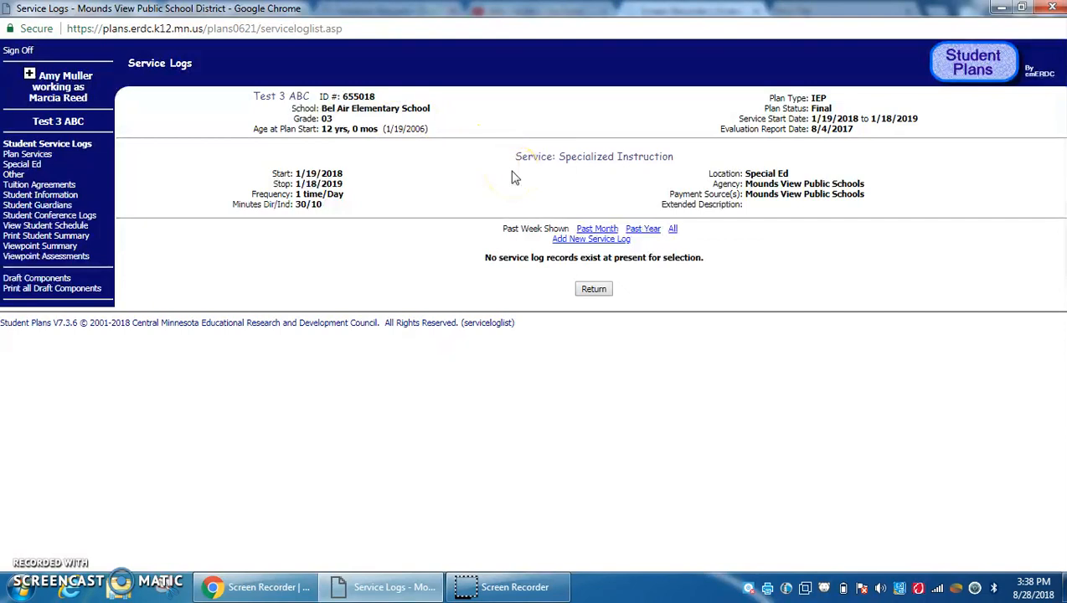
pyautogui.click(43, 280)
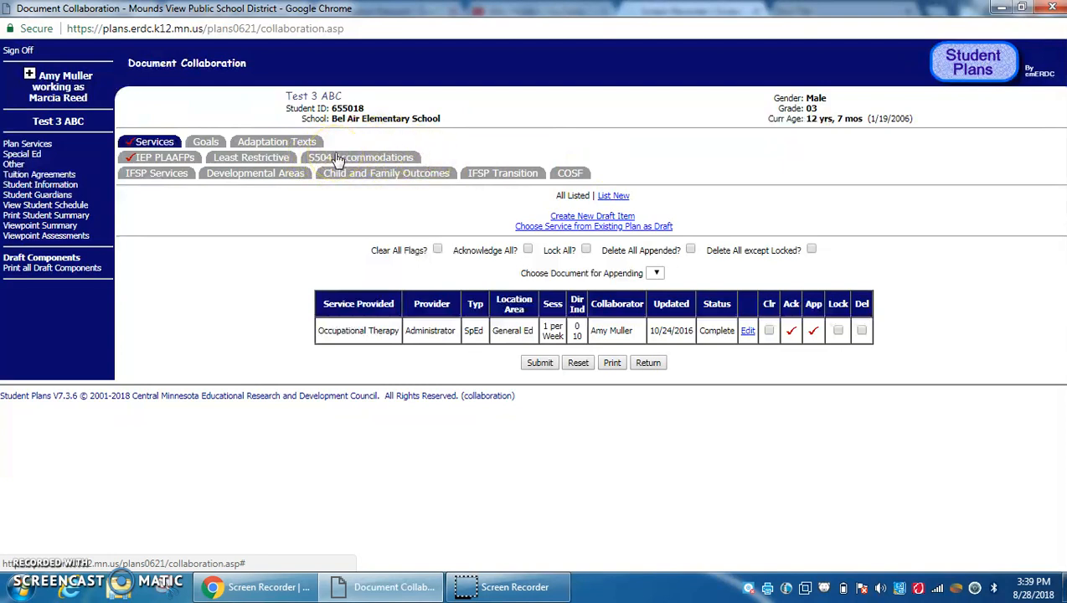
pyautogui.click(374, 159)
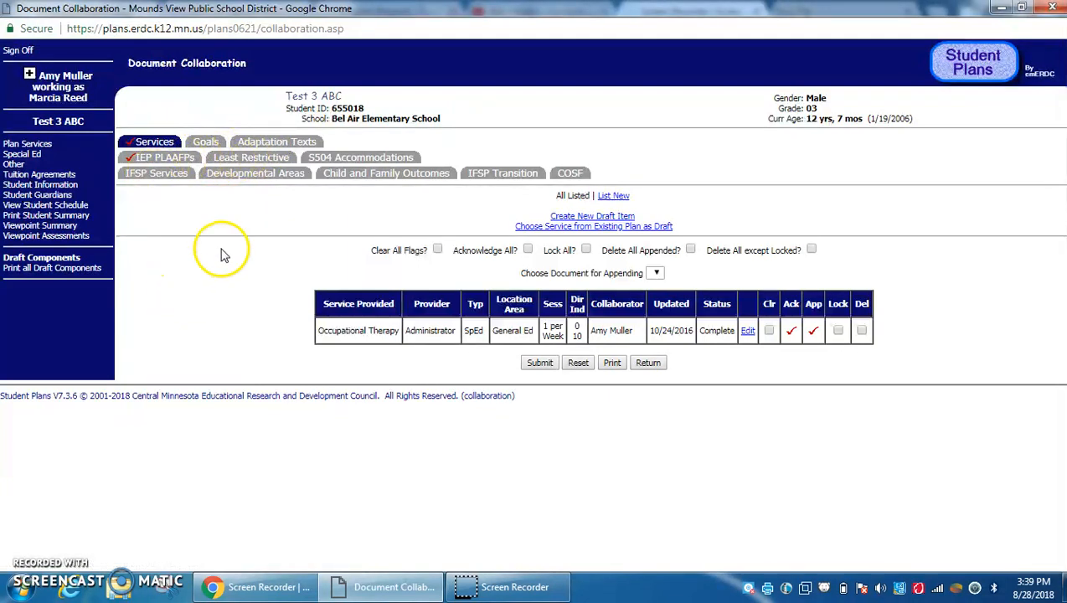
# Step: Create a new IEP PLAAFPs draft item containing the text "jkhkjhiuhikuihiuhuihiuh"
pyautogui.click(179, 159)
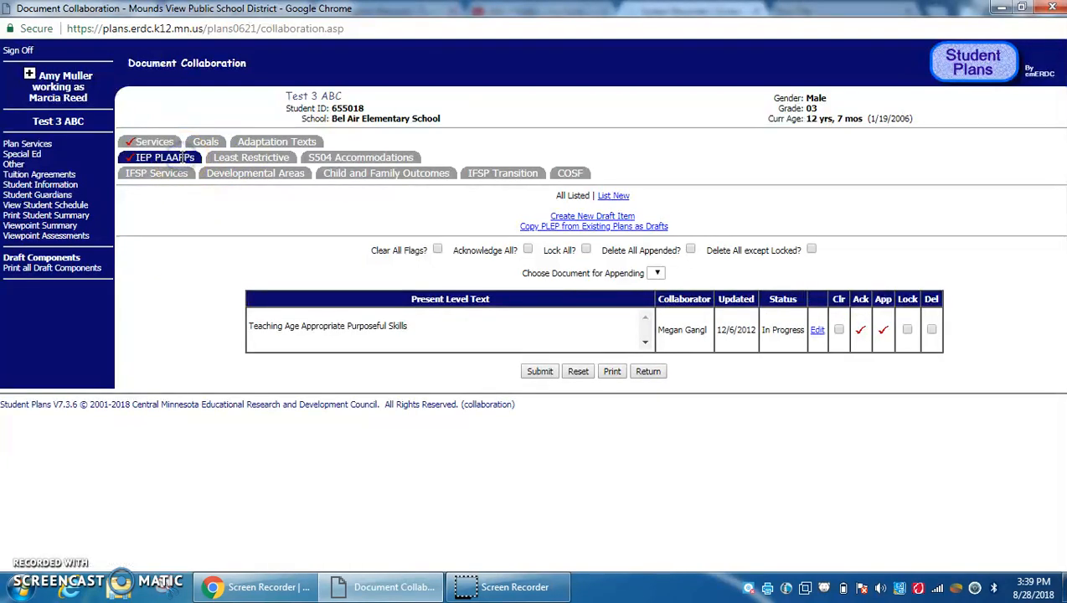
pyautogui.click(592, 217)
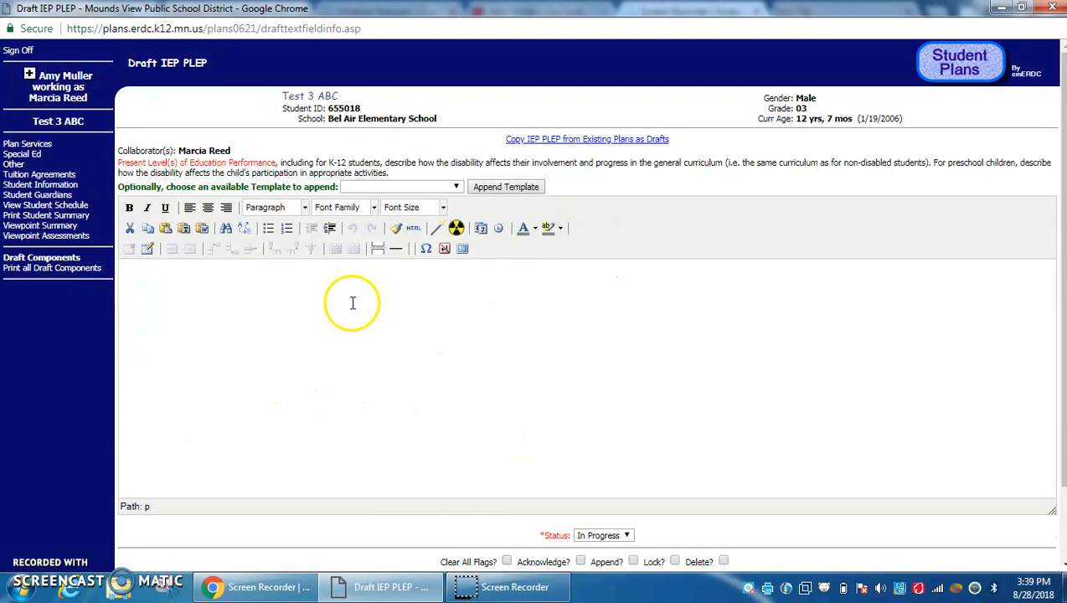
pyautogui.click(173, 279)
pyautogui.write('jkhkjhiuhiuhiuihiuihiuh')
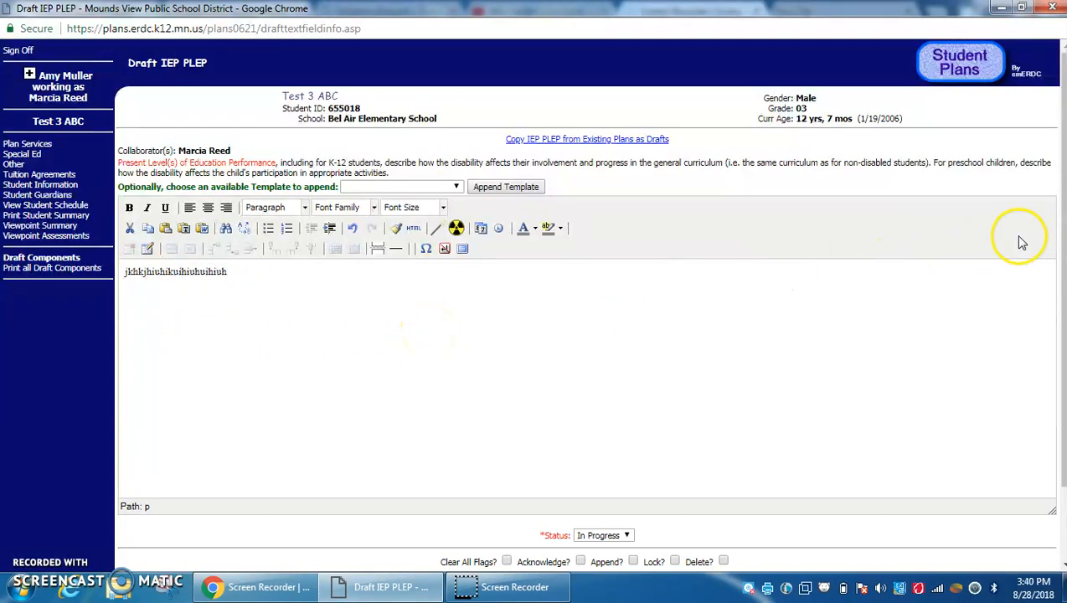
# Step: Set the present level draft's status to Complete, check the documents available for appending, and submit the draft
pyautogui.moveTo(1060, 239); pyautogui.dragTo(1063, 327)
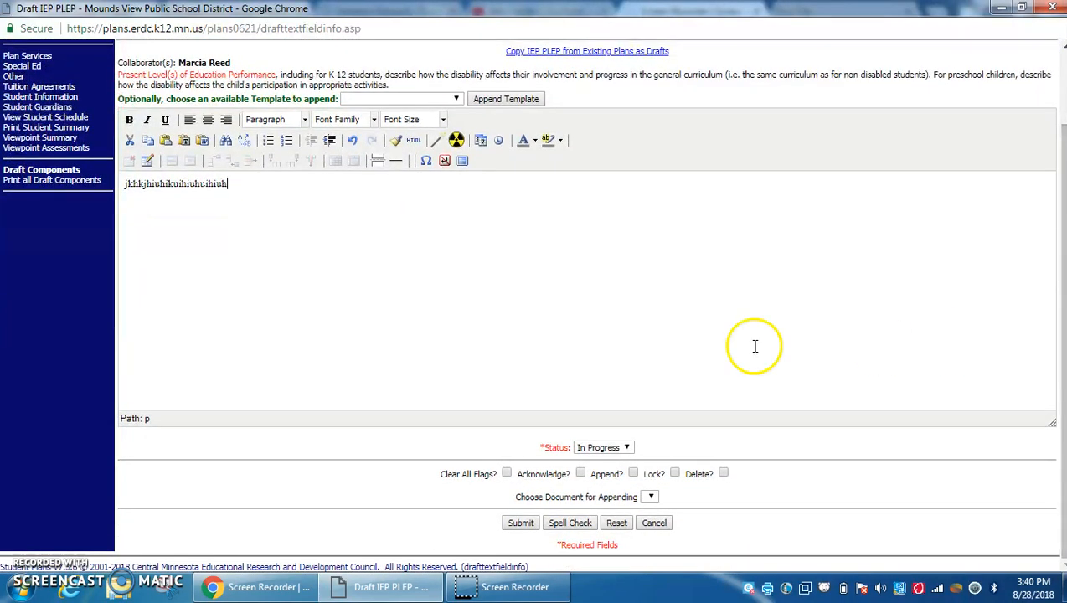
pyautogui.click(630, 448)
pyautogui.click(623, 474)
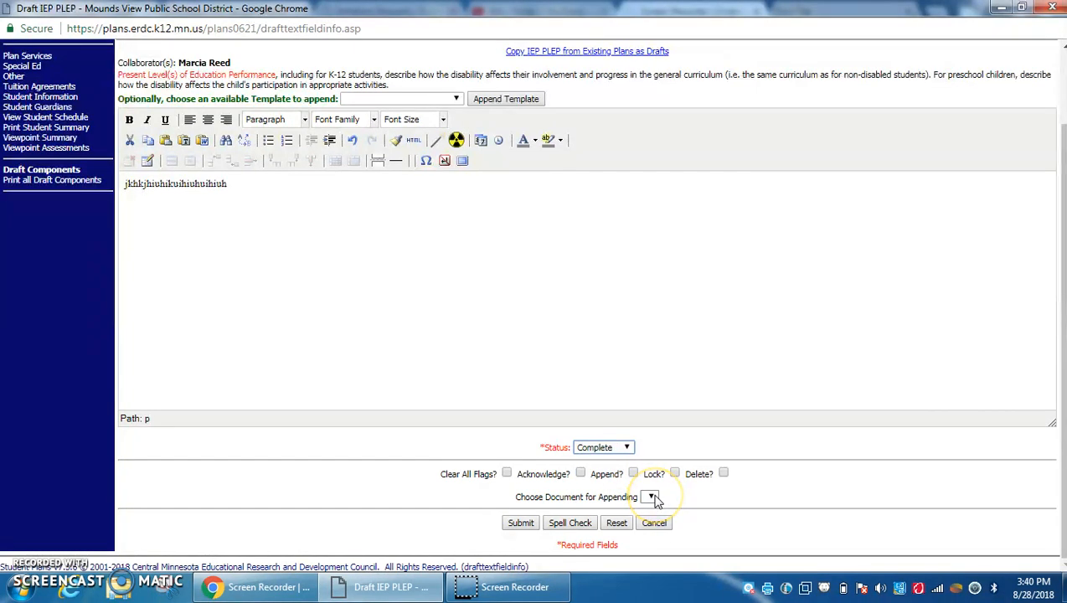
pyautogui.click(652, 497)
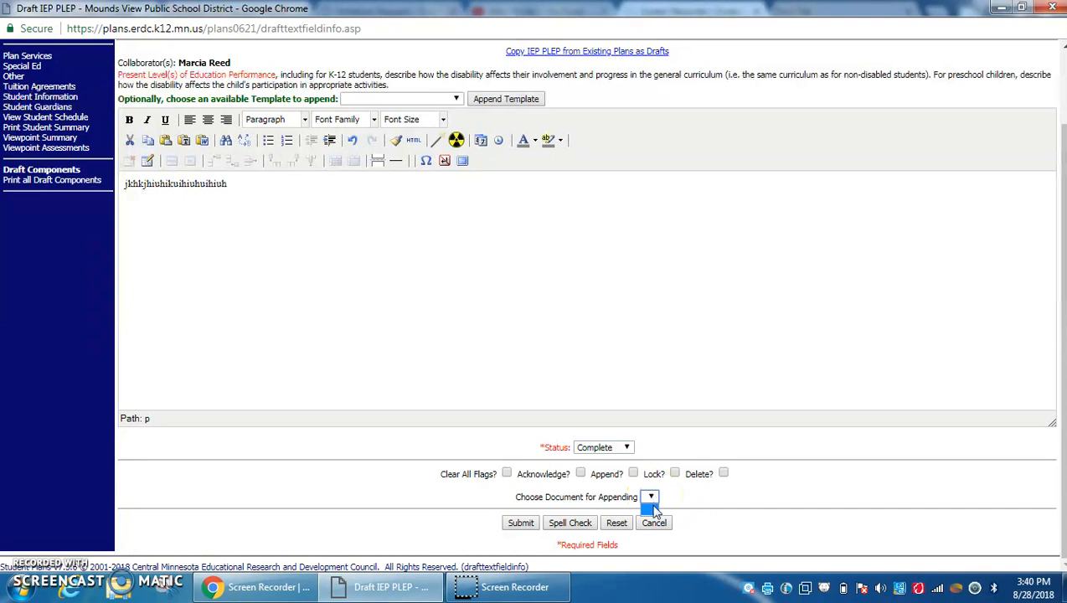
pyautogui.click(653, 496)
pyautogui.click(653, 495)
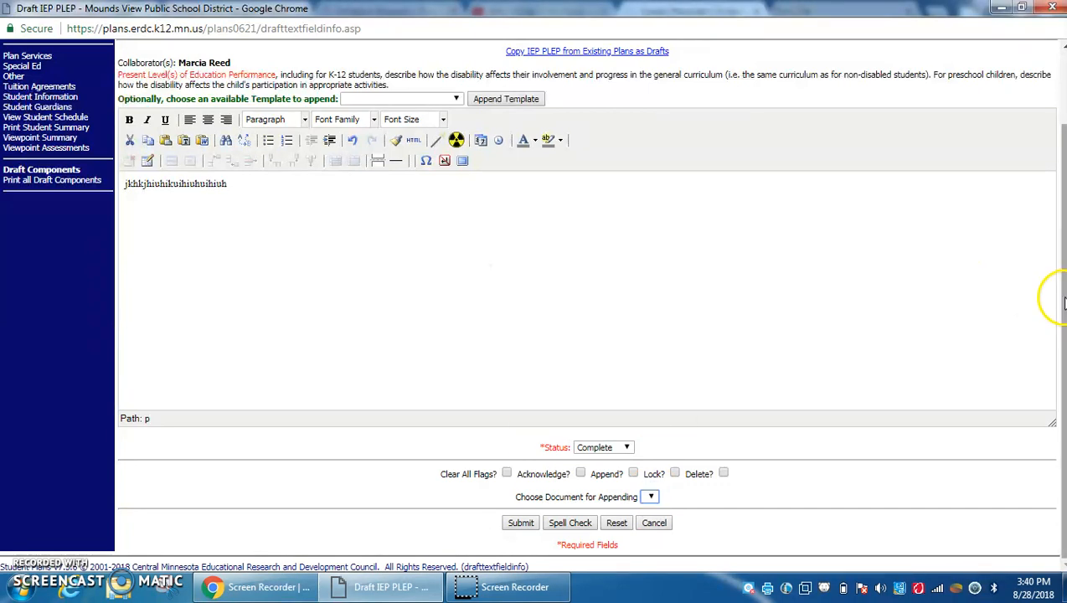
pyautogui.moveTo(1063, 299); pyautogui.dragTo(1061, 324)
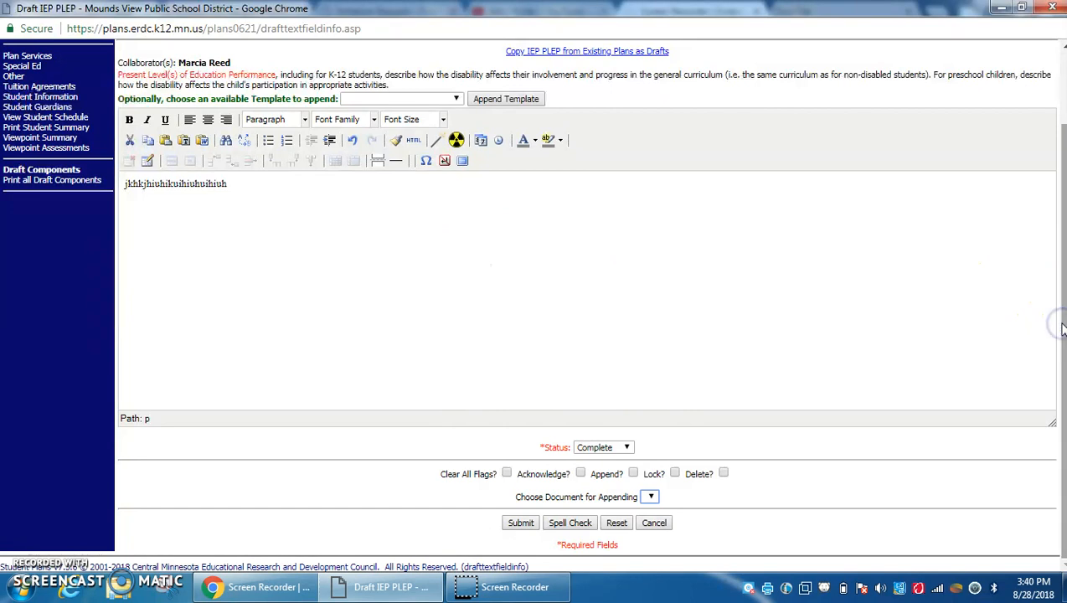
pyautogui.click(517, 525)
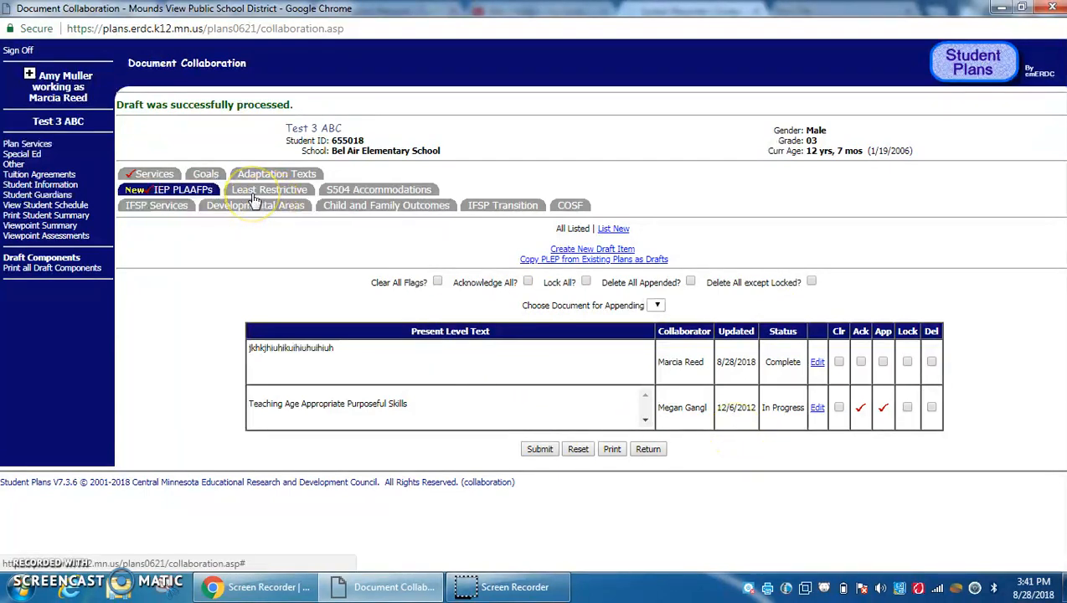
# Step: Create a new draft item under Goals with the goal text "gjhgjhgjhgjhg"
pyautogui.click(198, 177)
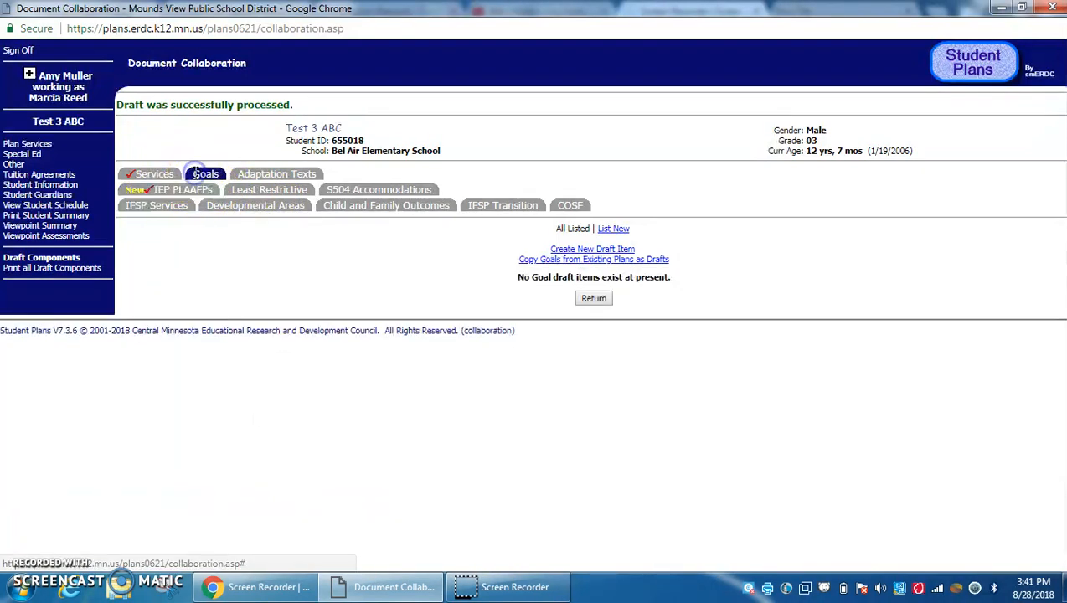
pyautogui.click(569, 252)
pyautogui.click(305, 292)
pyautogui.write('gjhgjhgjhgjhg')
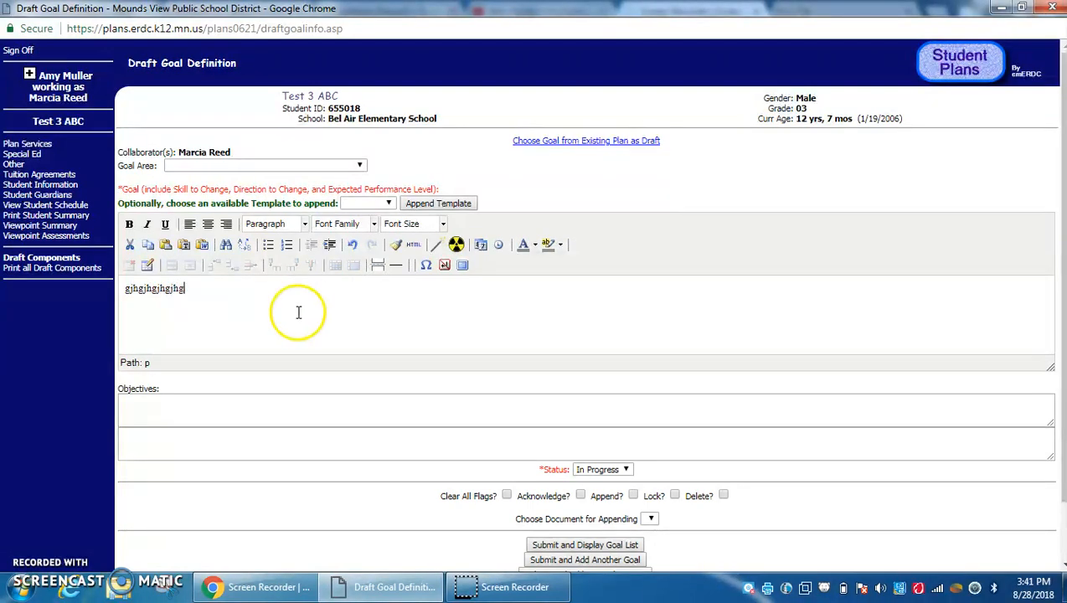
# Step: Enter the objectives "jhgjhgjhgjhg" and "jhjkhjkhjkh" for the goal, and submit it to add more objectives
pyautogui.click(215, 402)
pyautogui.write('jhgjhgjhgjhg')
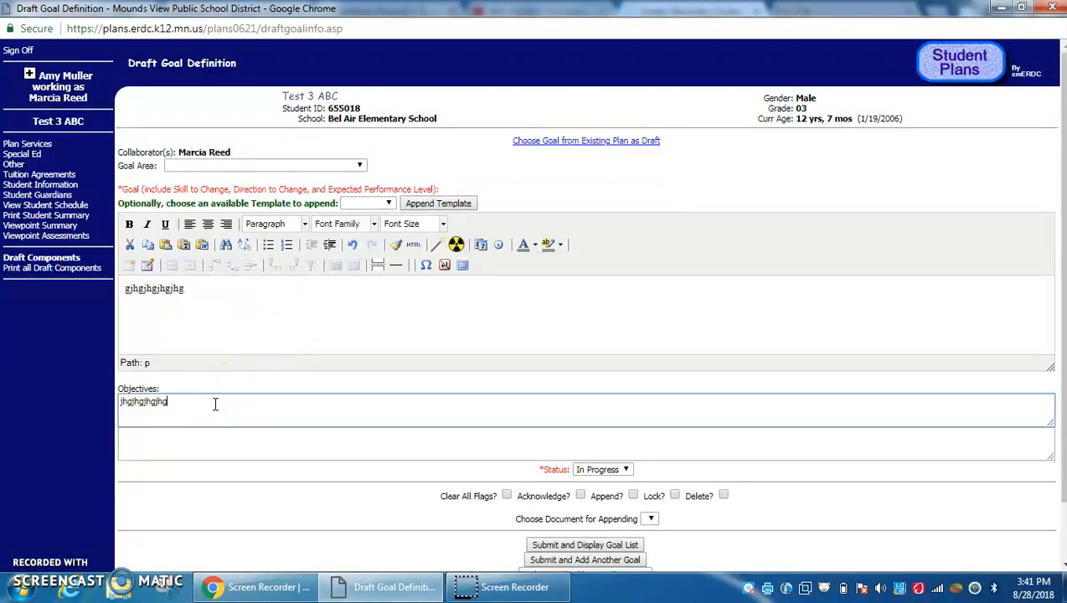
pyautogui.click(194, 438)
pyautogui.write('jhjkhjkhjkh')
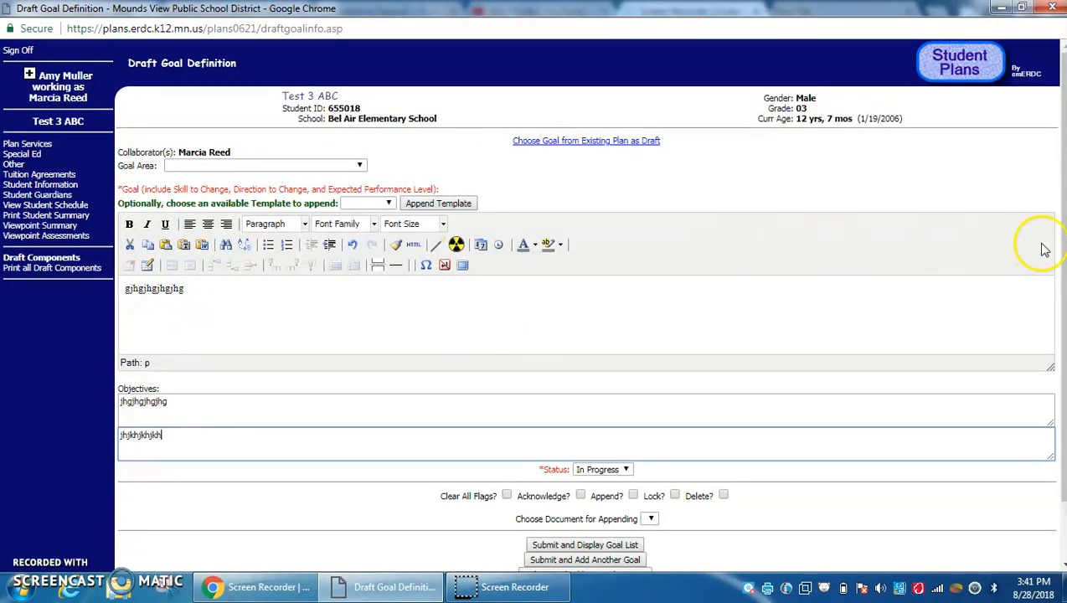
pyautogui.moveTo(1061, 246); pyautogui.dragTo(1057, 297)
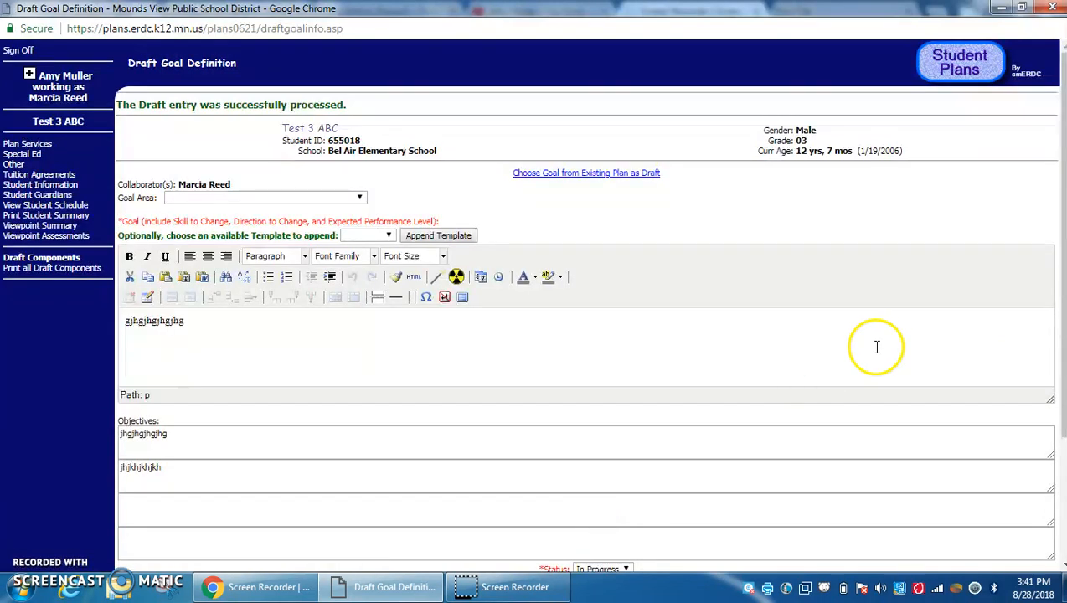
# Step: Set the goal area to Motor Ability and enter "jkhjkhjkhjkh" as the third objective
pyautogui.click(362, 199)
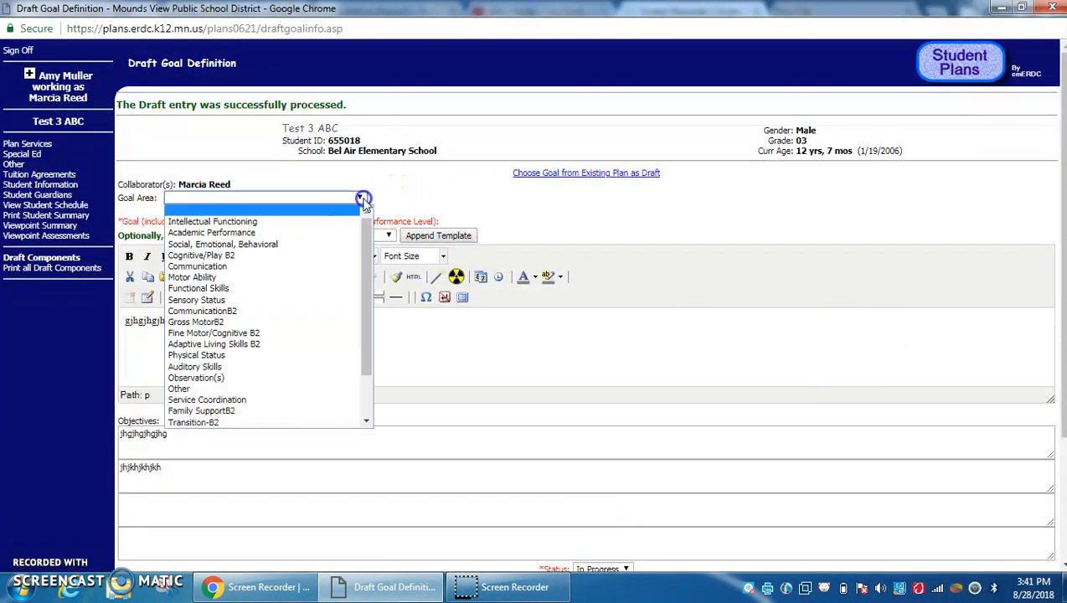
pyautogui.click(334, 278)
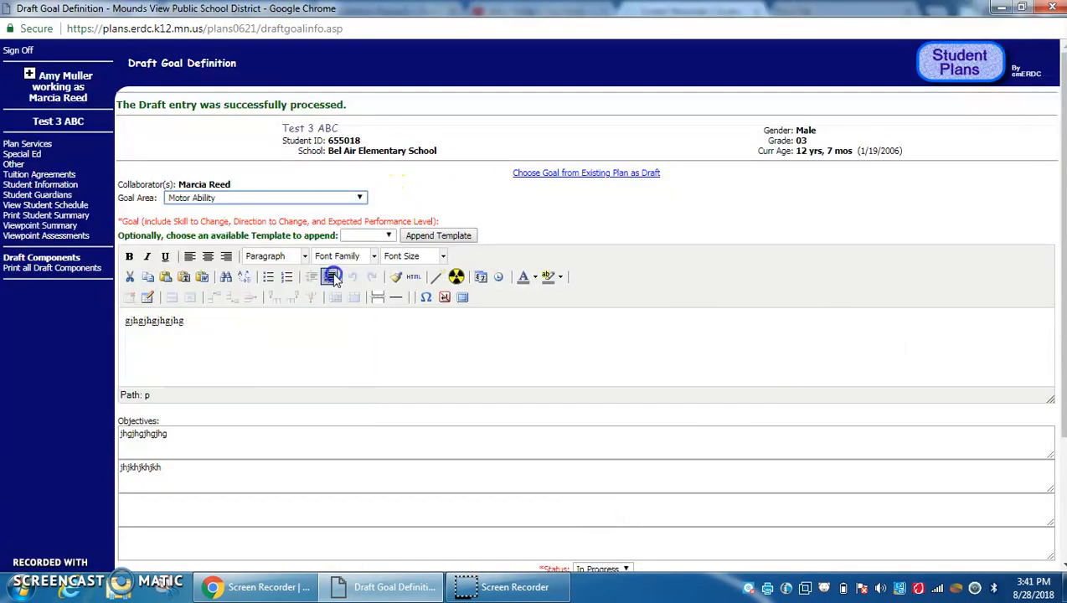
pyautogui.moveTo(1061, 173); pyautogui.dragTo(1058, 238)
pyautogui.click(408, 425)
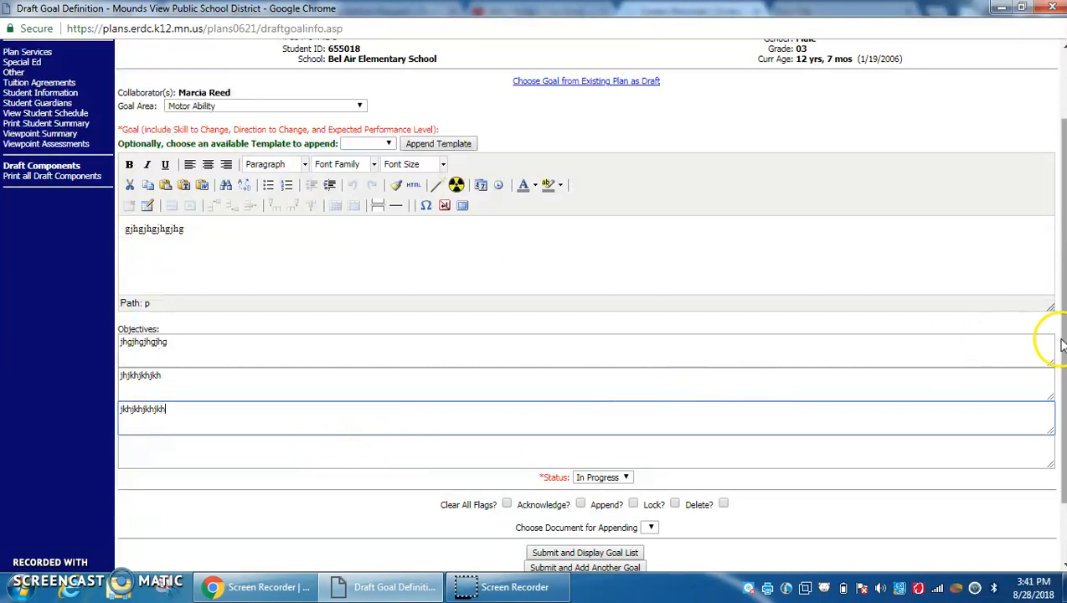
# Step: Set the goal draft's status to Complete and submit it, returning to the goal list
pyautogui.moveTo(1064, 346); pyautogui.dragTo(1062, 401)
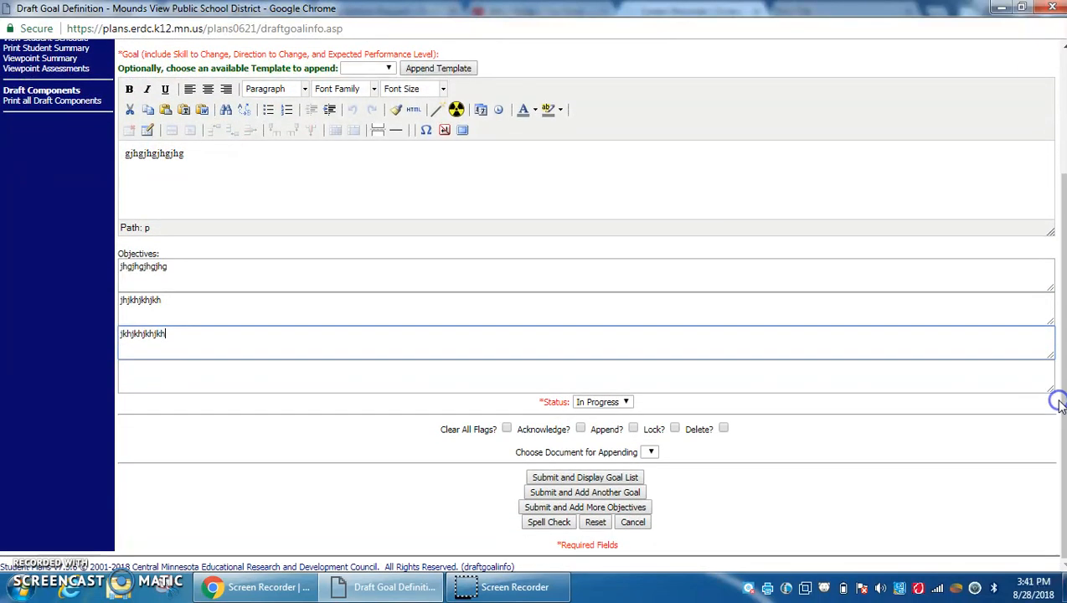
pyautogui.click(624, 403)
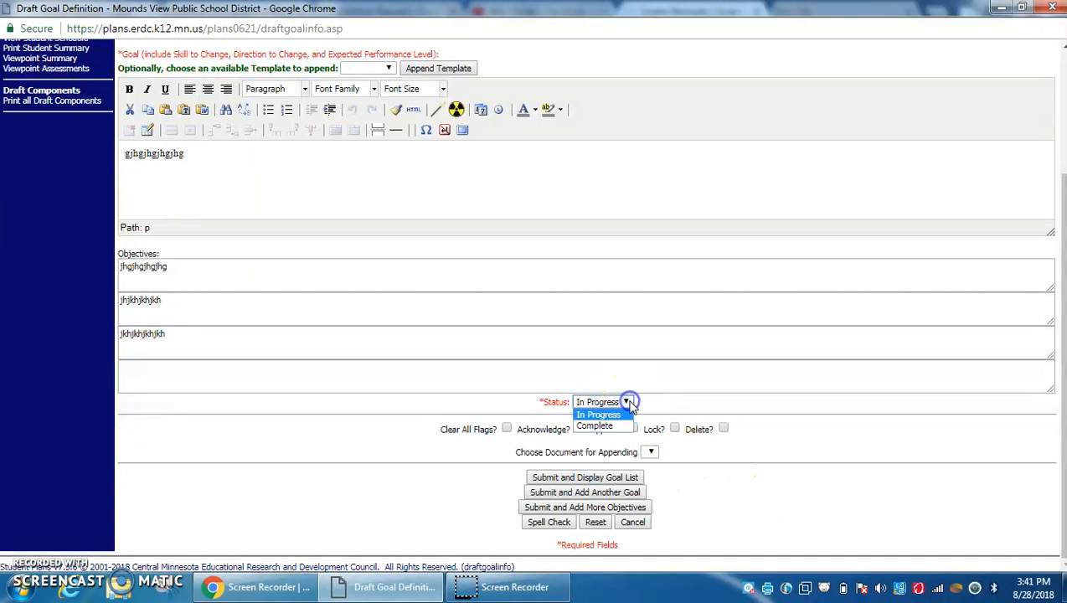
pyautogui.click(623, 427)
pyautogui.moveTo(623, 427); pyautogui.dragTo(636, 477)
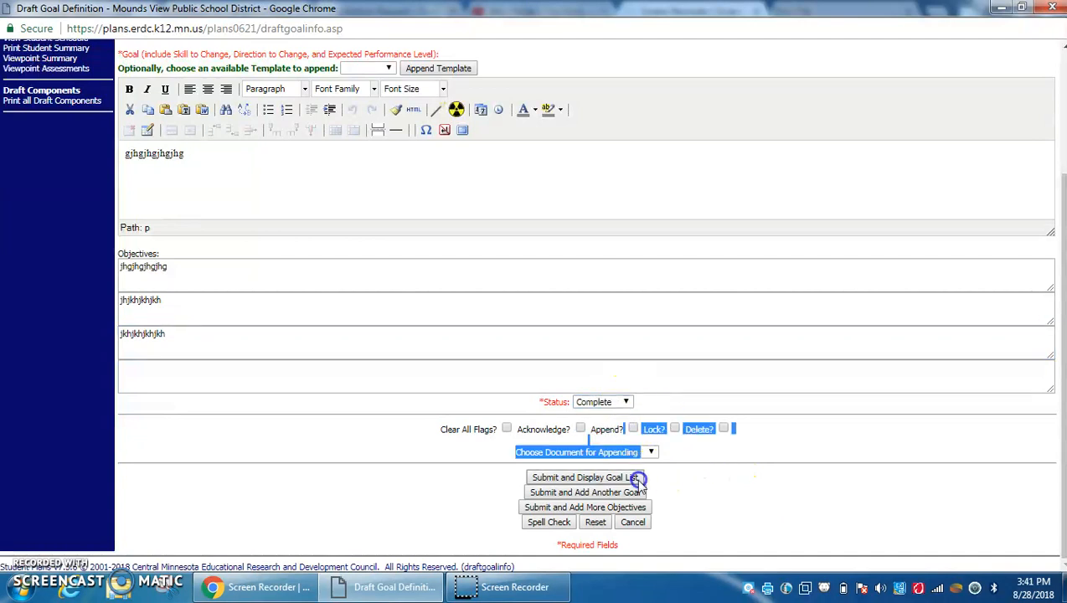
pyautogui.click(687, 459)
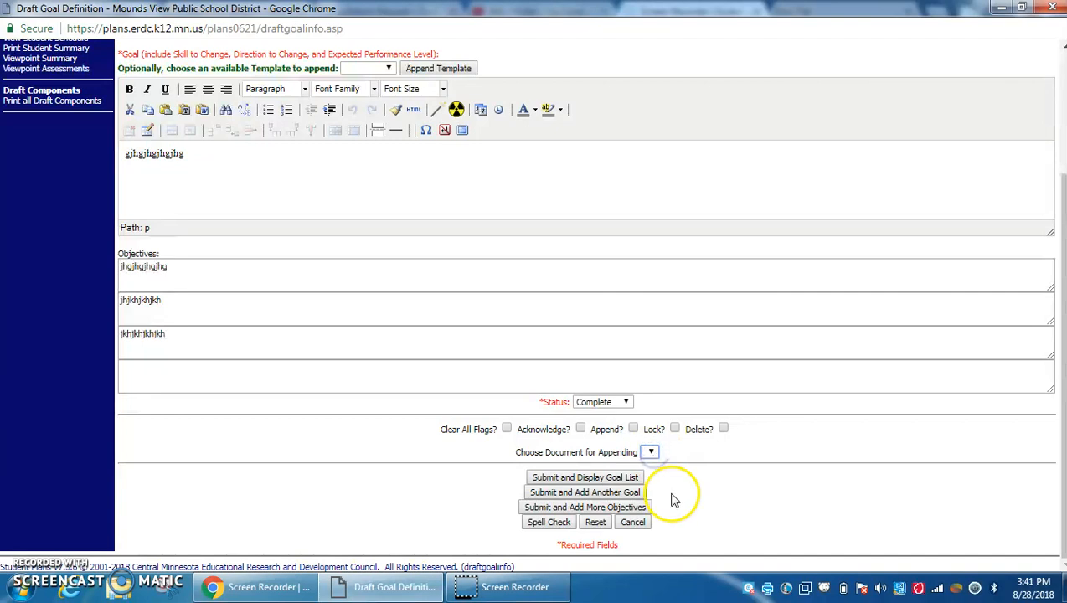
pyautogui.click(623, 481)
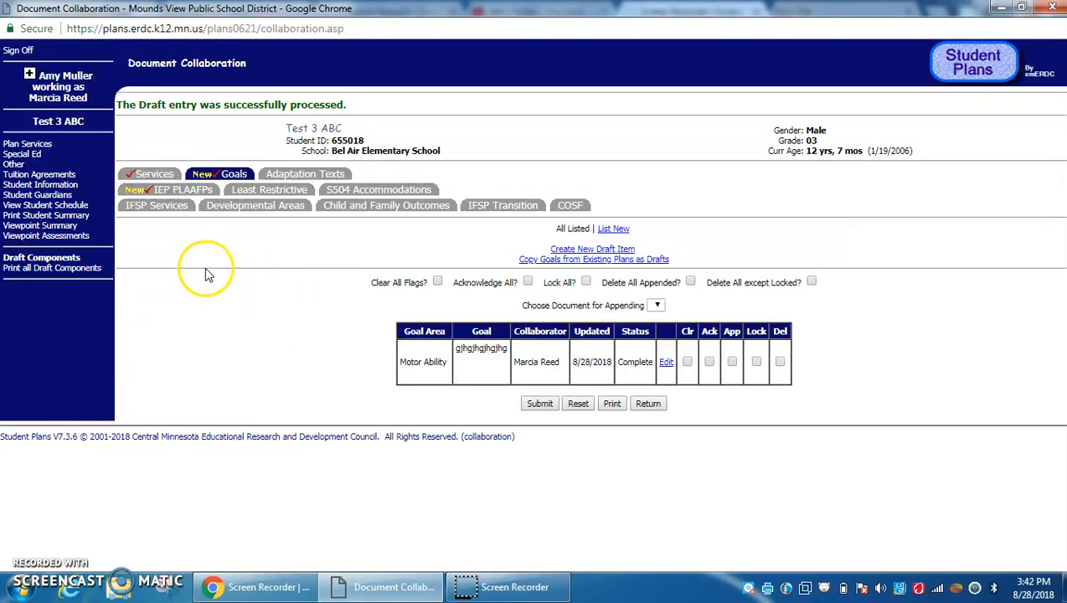
# Step: Create a new draft item under Services with Occupational Therapy as the service
pyautogui.click(156, 177)
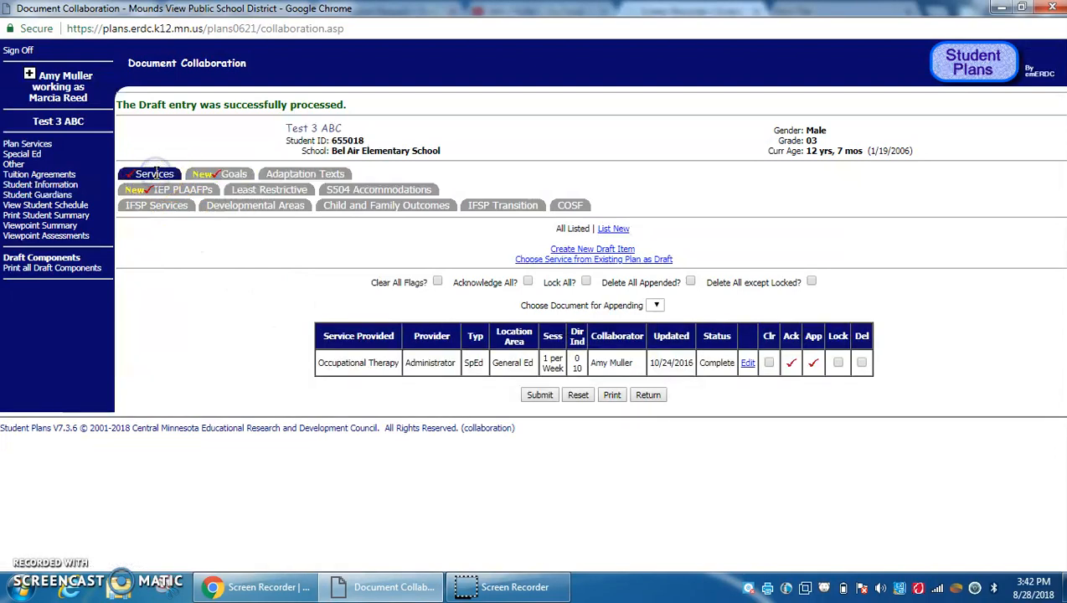
pyautogui.click(597, 248)
pyautogui.click(543, 179)
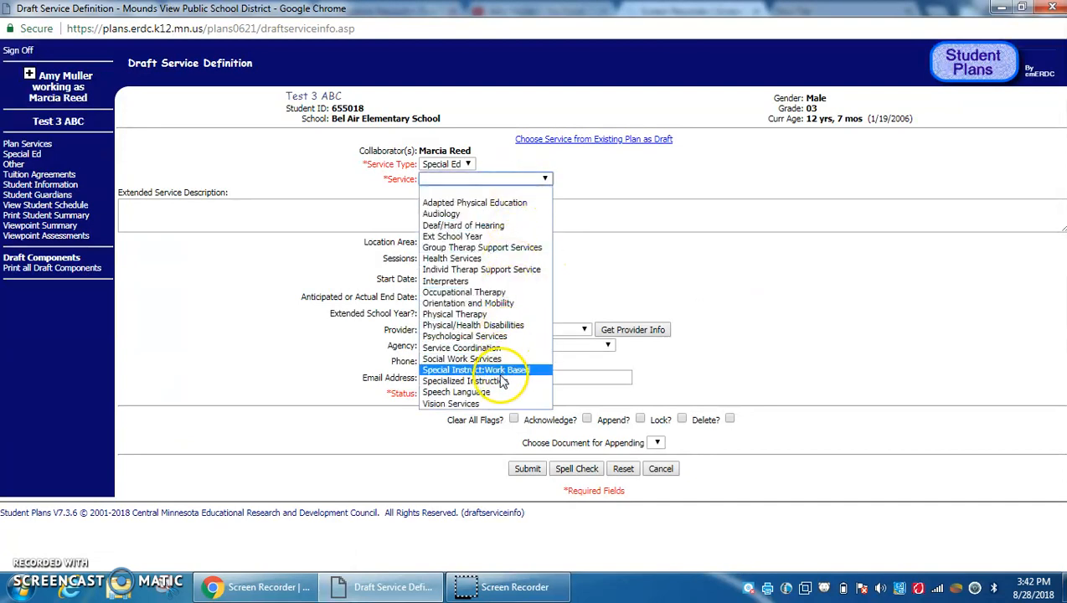
pyautogui.click(477, 292)
# Step: Set the service to General Ed, 1 session per Month with 15 indirect minutes, leaving the start date blank
pyautogui.click(488, 242)
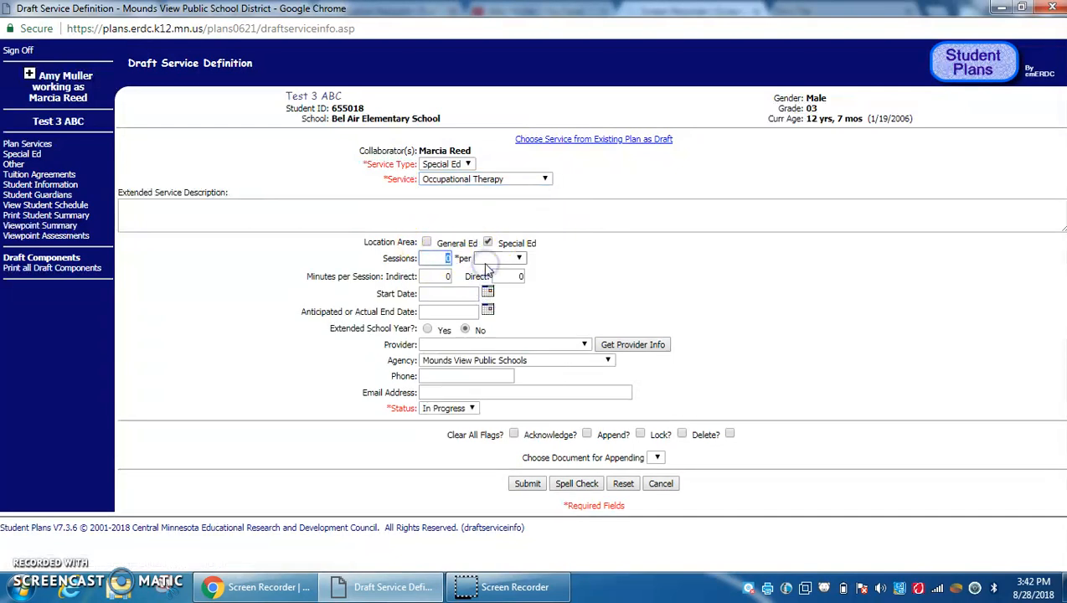
pyautogui.write('1')
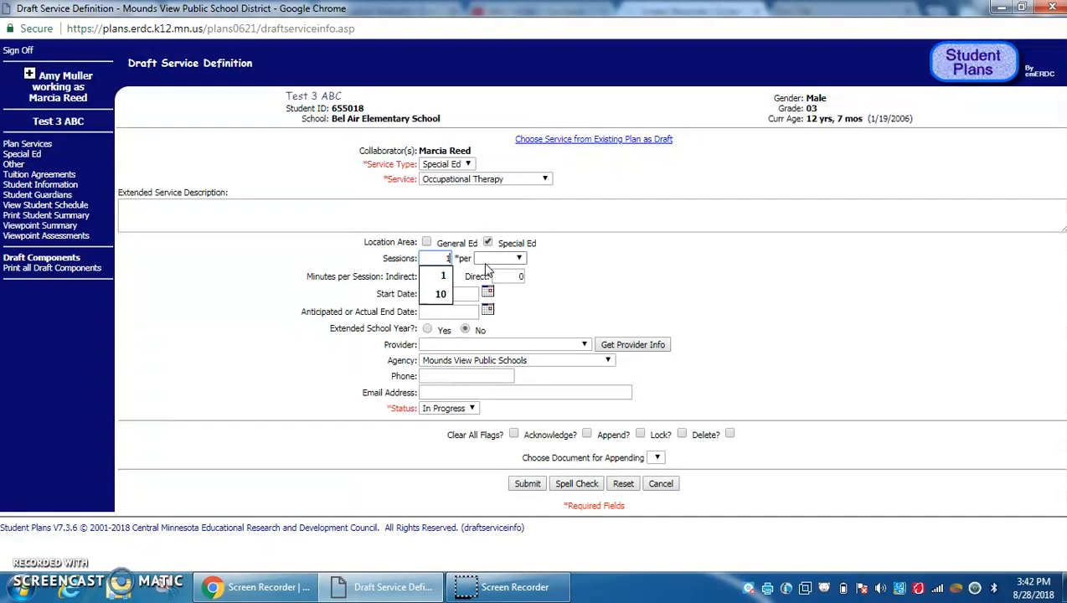
pyautogui.click(479, 258)
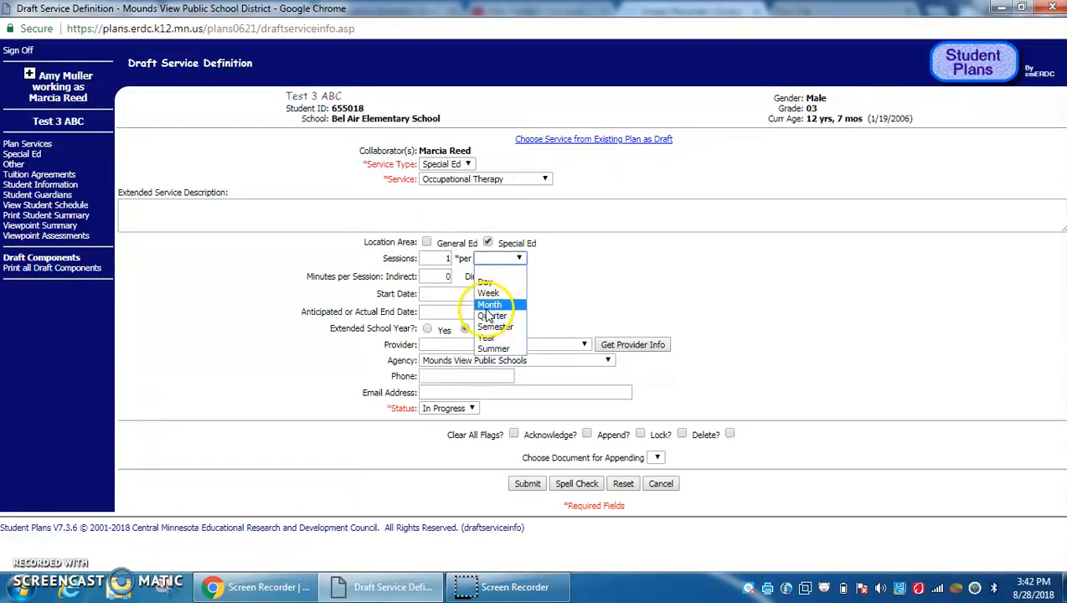
pyautogui.click(488, 304)
pyautogui.click(426, 244)
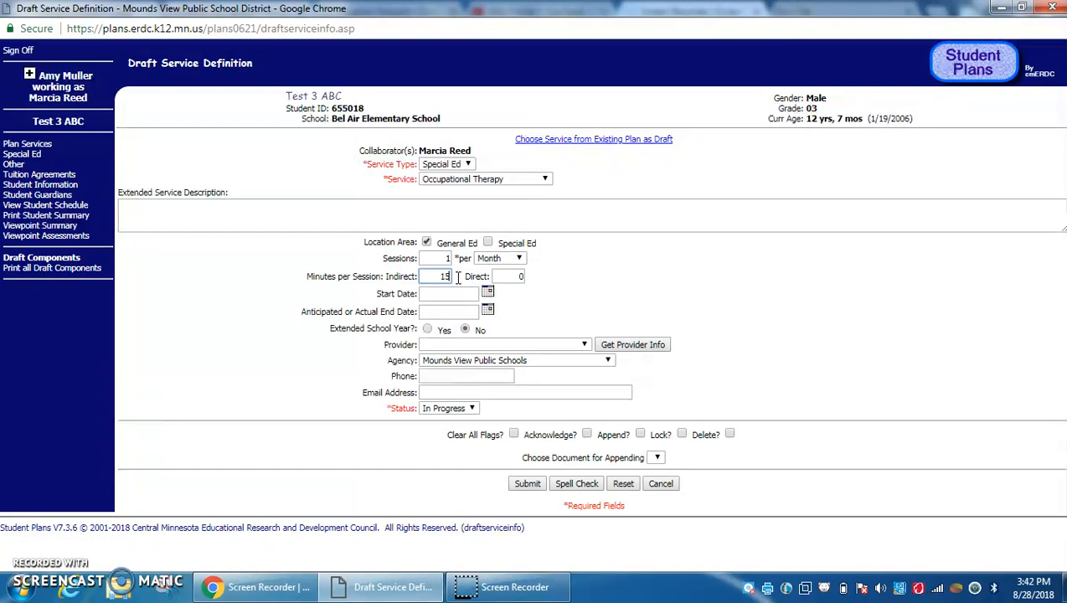
pyautogui.click(459, 294)
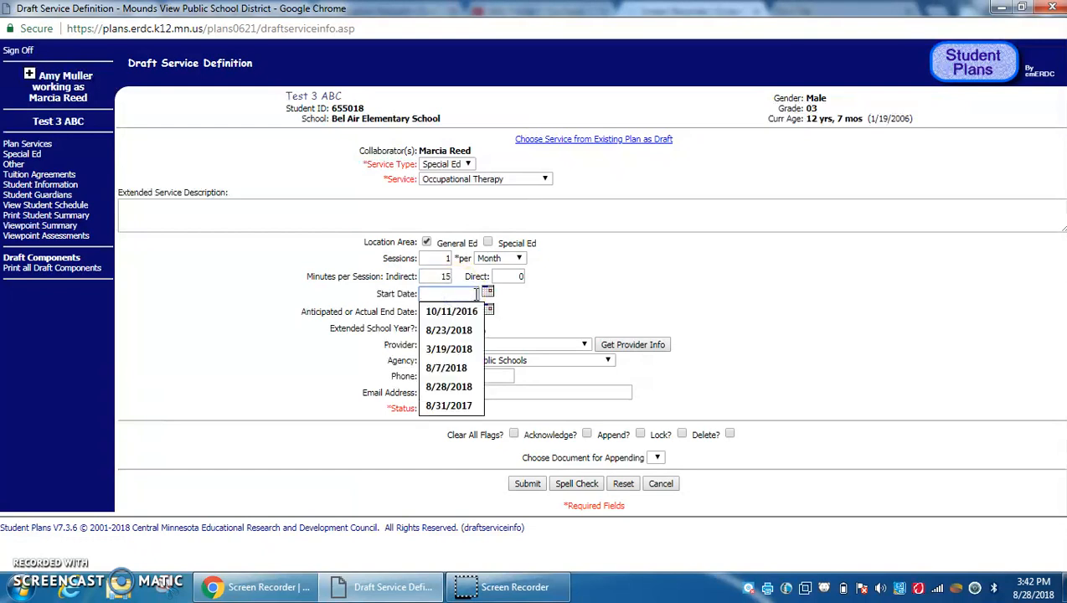
pyautogui.click(541, 299)
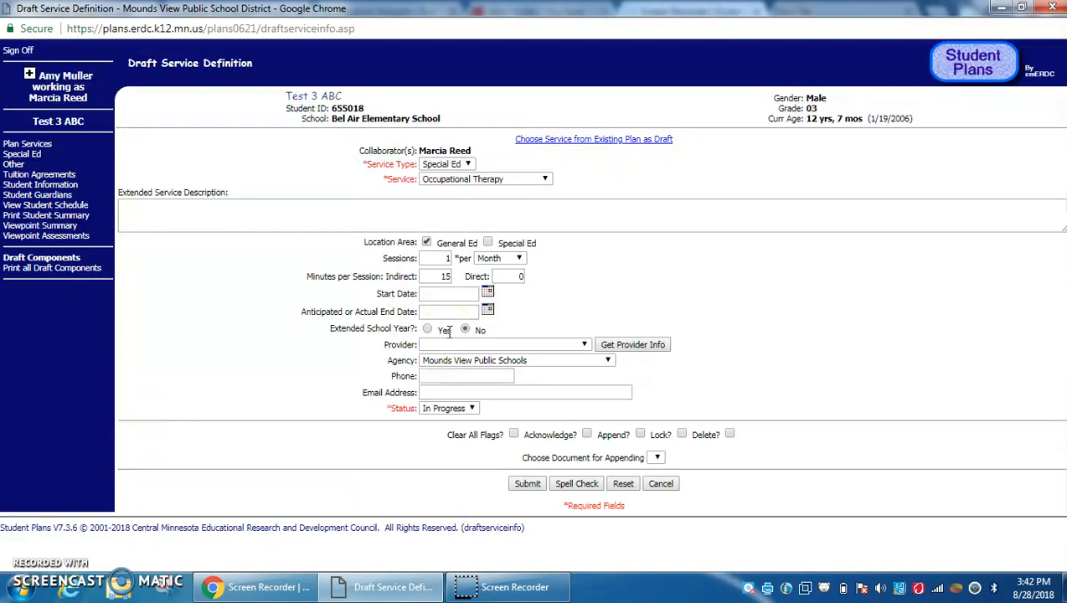
# Step: Select the collaborator as the service's provider and retrieve the provider's contact information
pyautogui.click(585, 345)
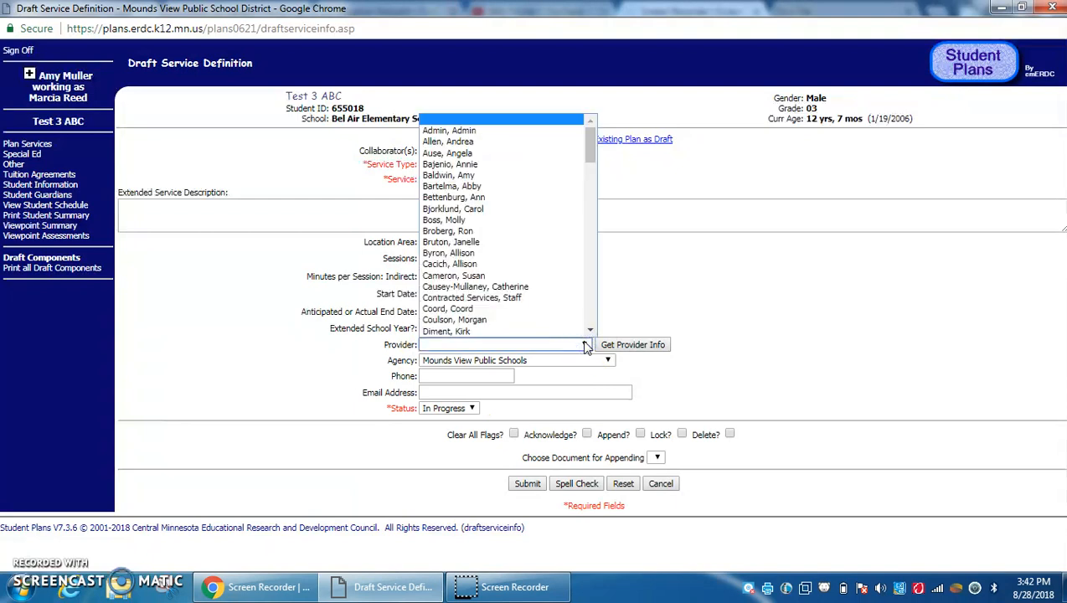
pyautogui.write('reed')
pyautogui.click(566, 331)
pyautogui.click(633, 354)
pyautogui.click(633, 348)
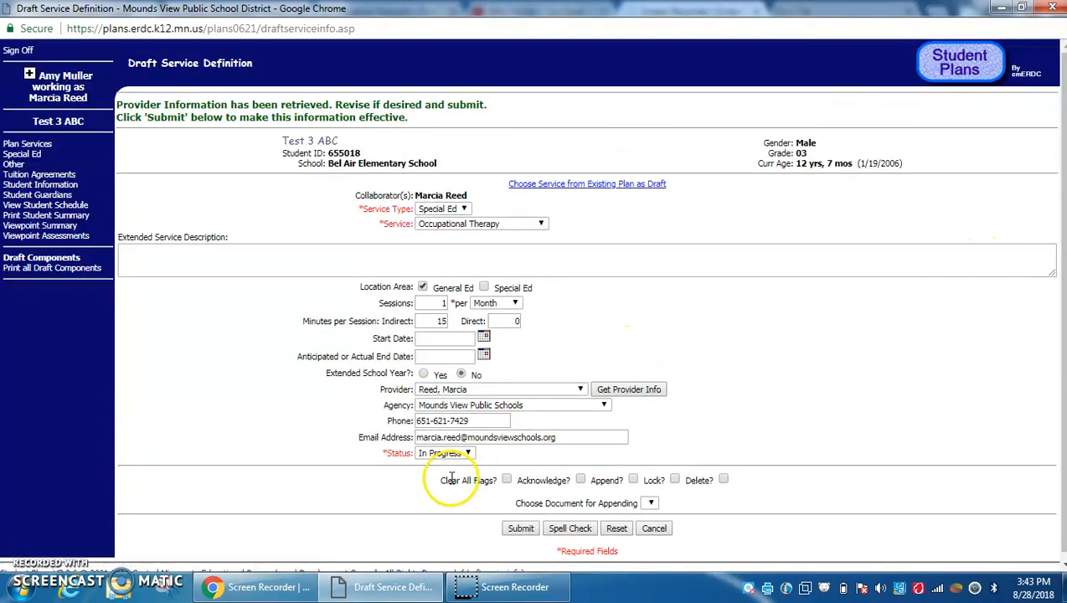
# Step: Set the Occupational Therapy service draft's status to Complete, submit it and return to the draft components list
pyautogui.click(462, 453)
pyautogui.click(465, 477)
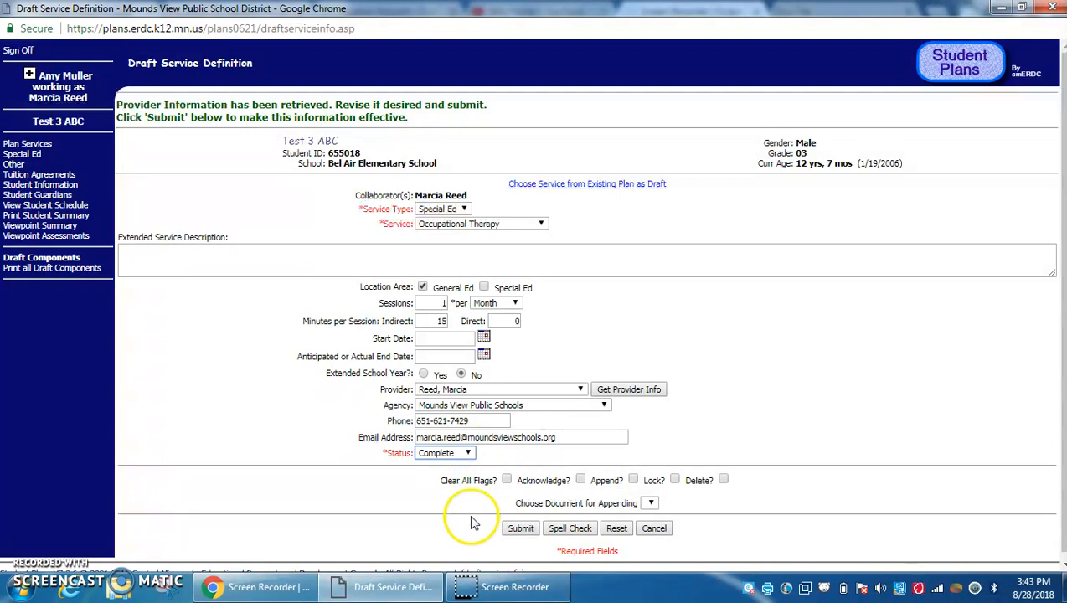
pyautogui.click(520, 528)
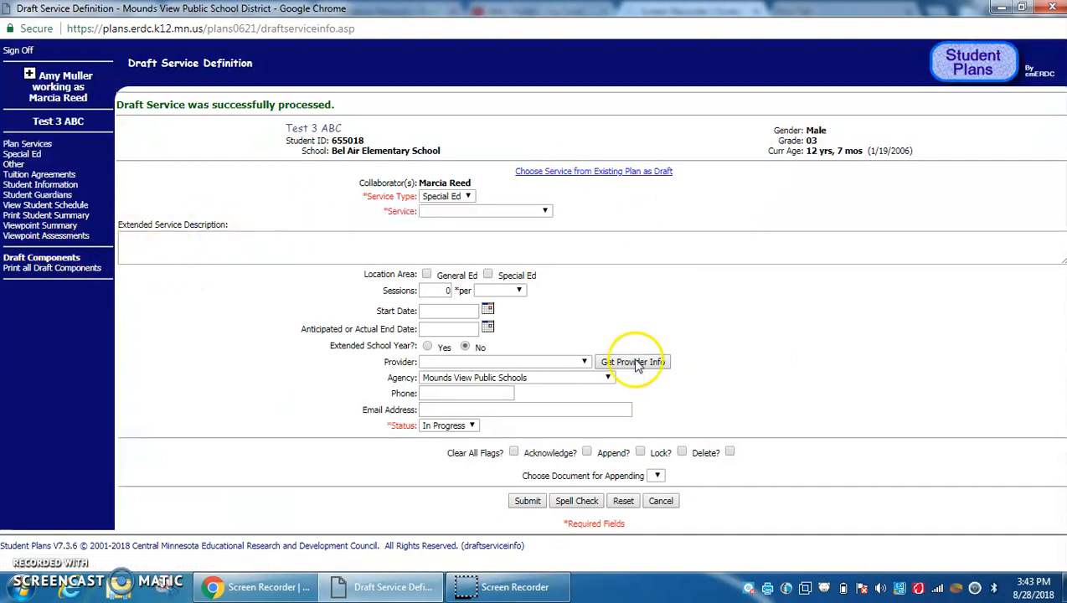
pyautogui.click(64, 259)
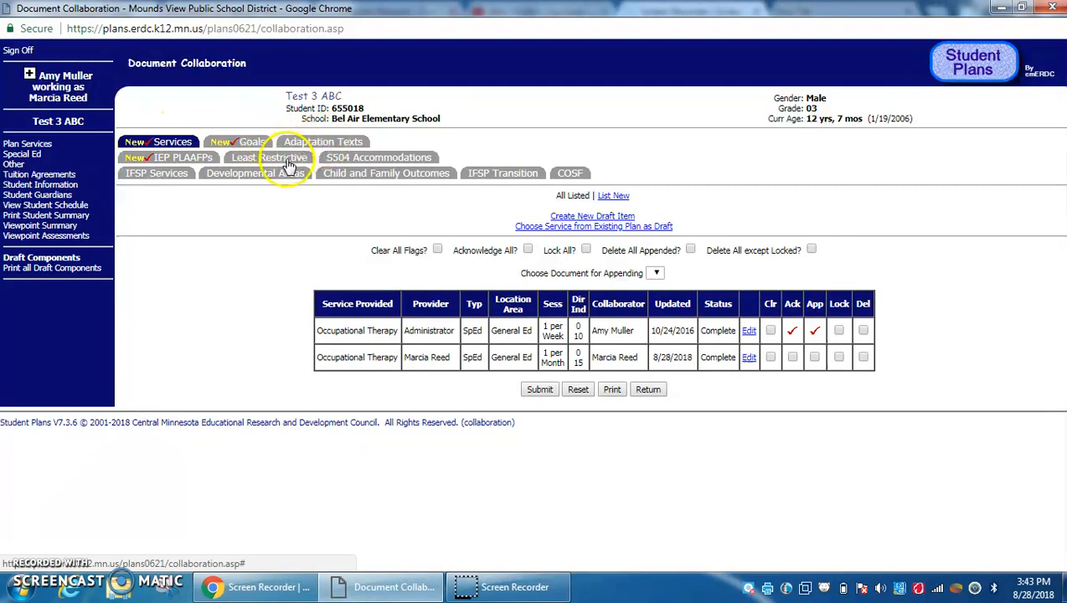
# Step: Create an Adaptation Text draft for Supplemental Aids with the text "jghjhgjhgjhg" and add the predefined Mobility equipment statement
pyautogui.click(314, 144)
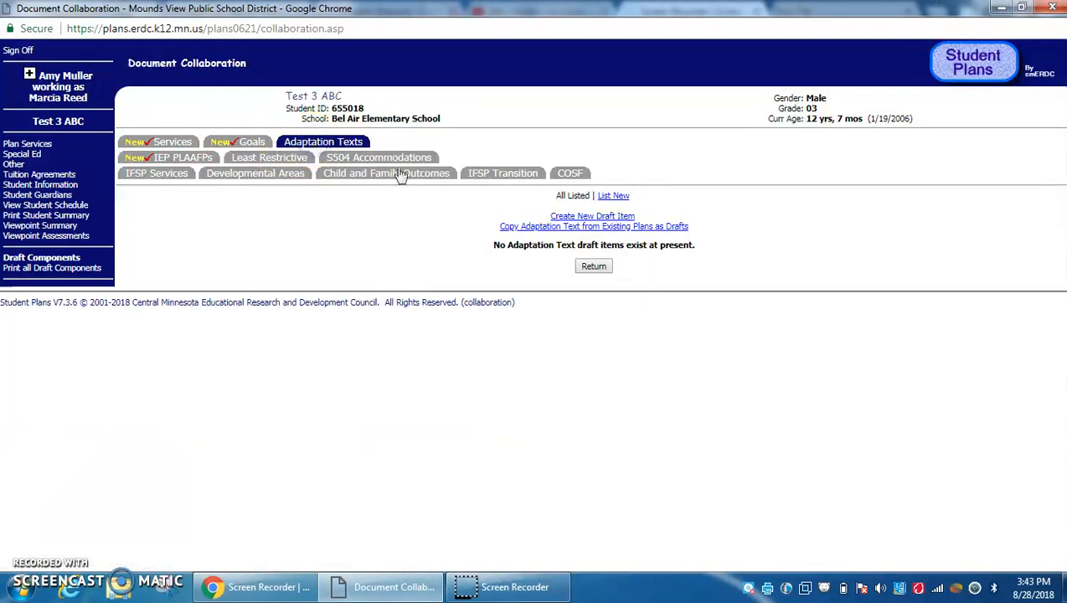
pyautogui.click(555, 216)
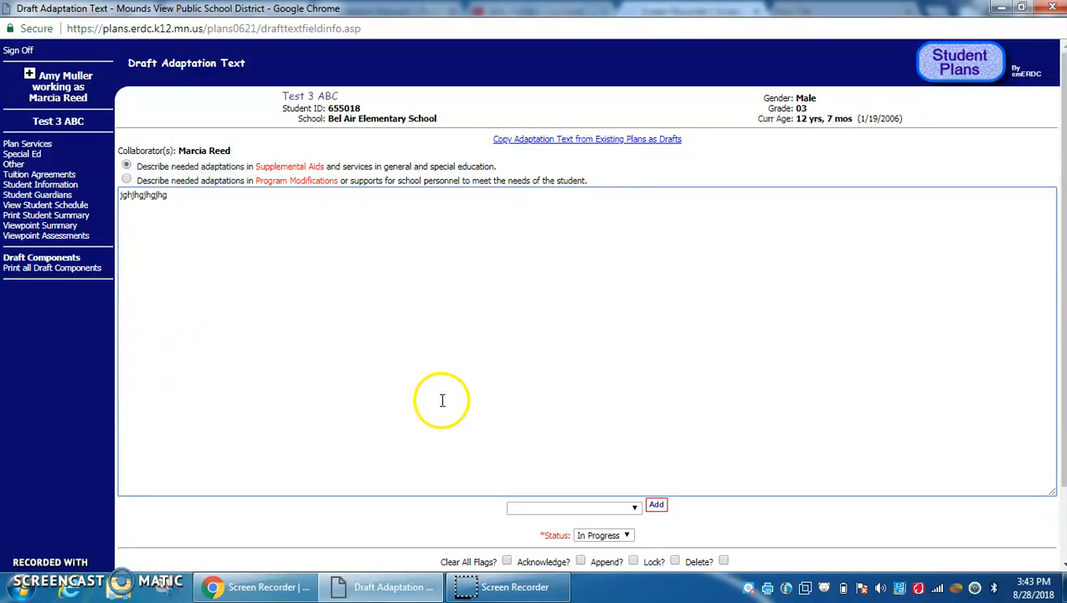
pyautogui.click(633, 508)
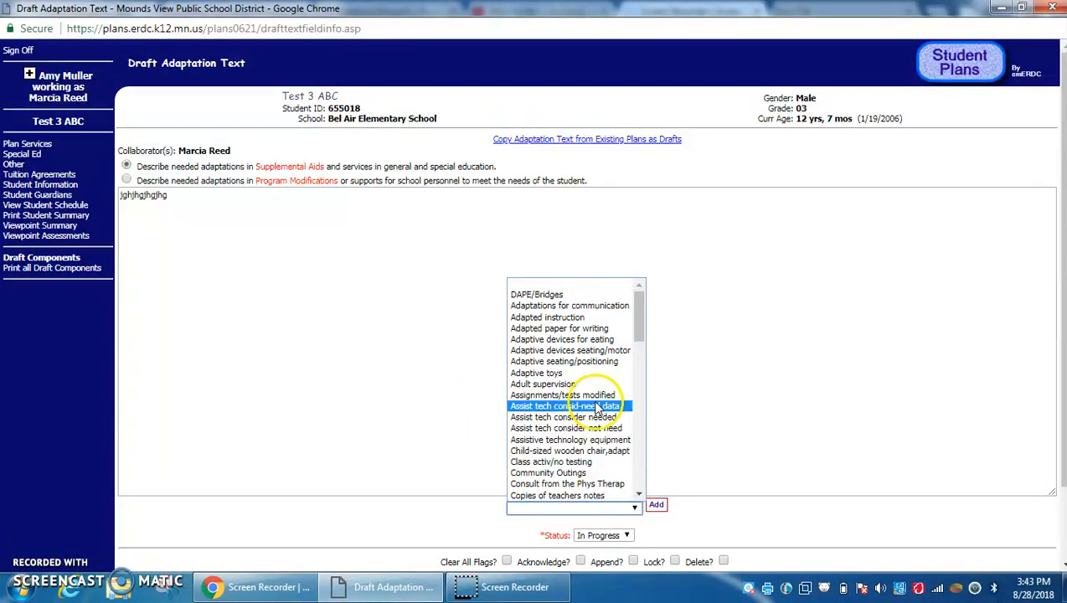
pyautogui.moveTo(639, 309); pyautogui.dragTo(638, 345)
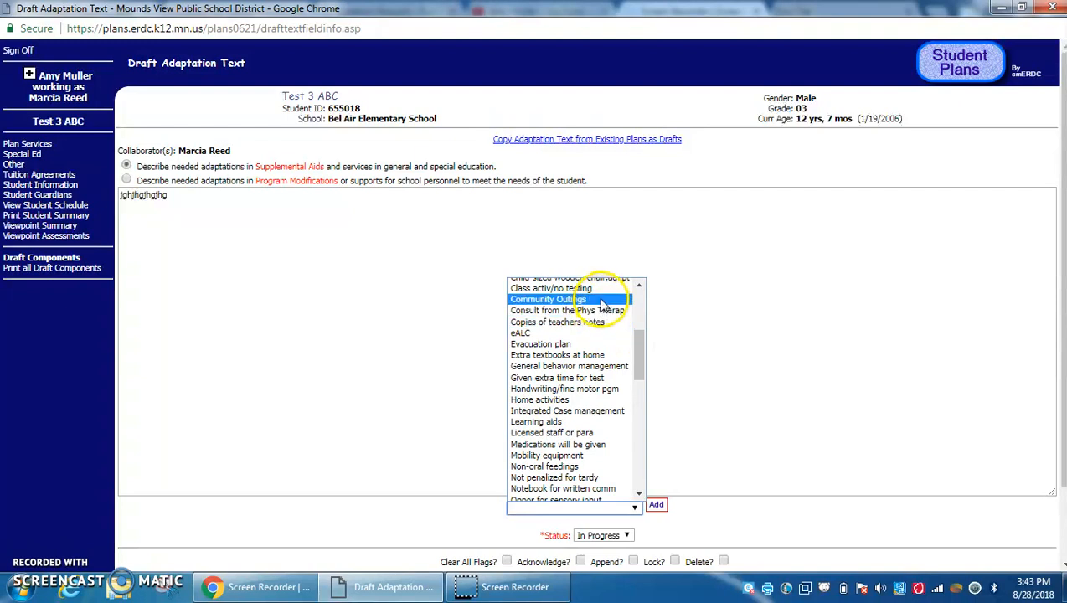
pyautogui.click(583, 455)
pyautogui.click(658, 507)
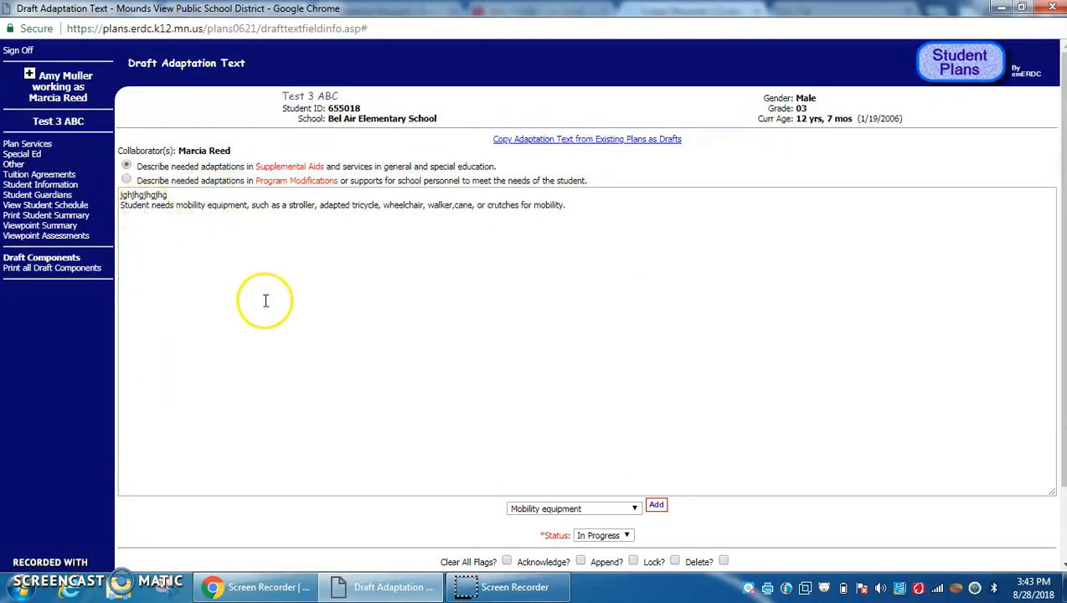
# Step: Set the adaptation text draft's status to Complete and submit it
pyautogui.click(628, 536)
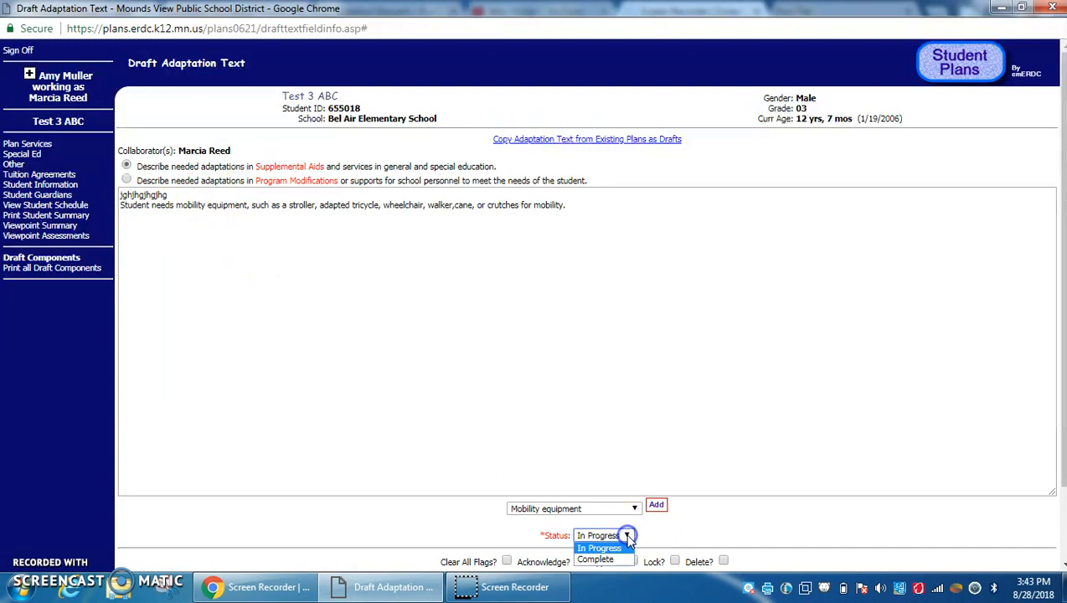
pyautogui.click(597, 564)
pyautogui.scroll(-1, 1060, 351)
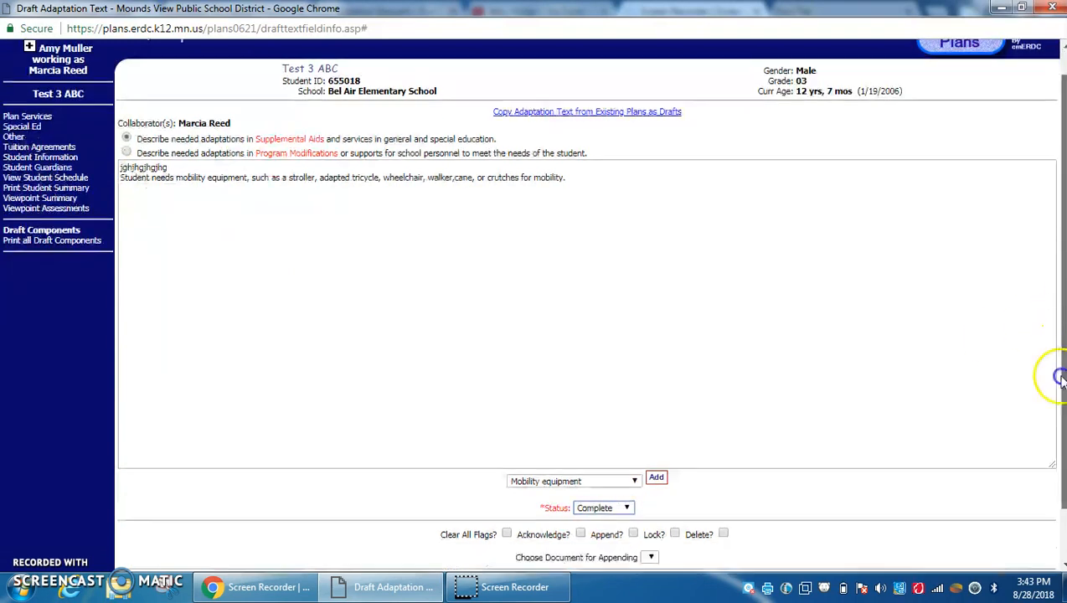
pyautogui.click(513, 526)
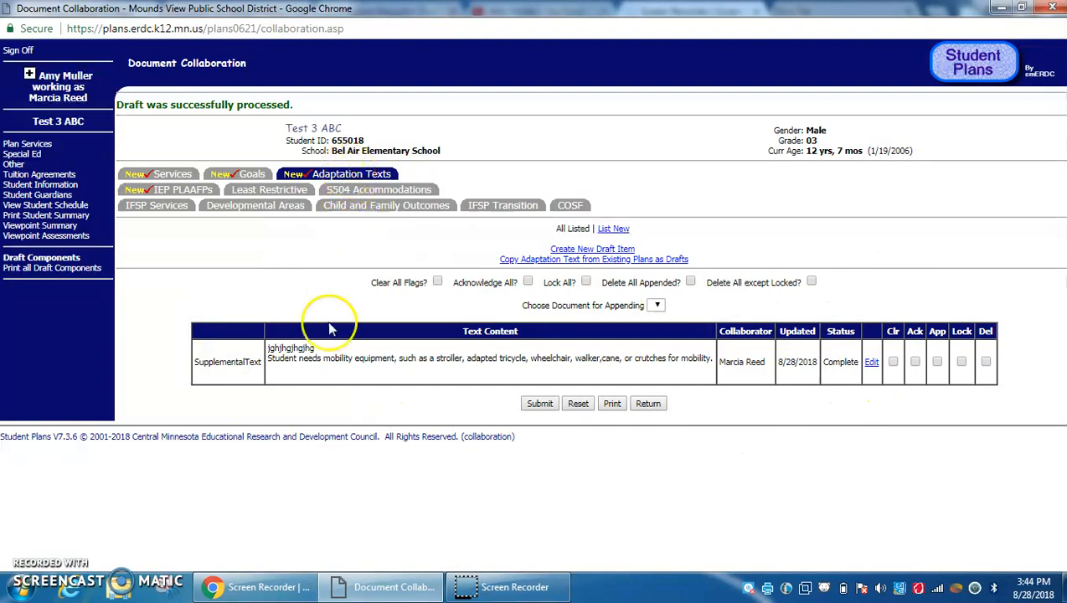
# Step: Create a Least Restrictive Environment draft with the text "hjgjhgjhgjhgjhg", set its status to Complete and submit it
pyautogui.click(289, 188)
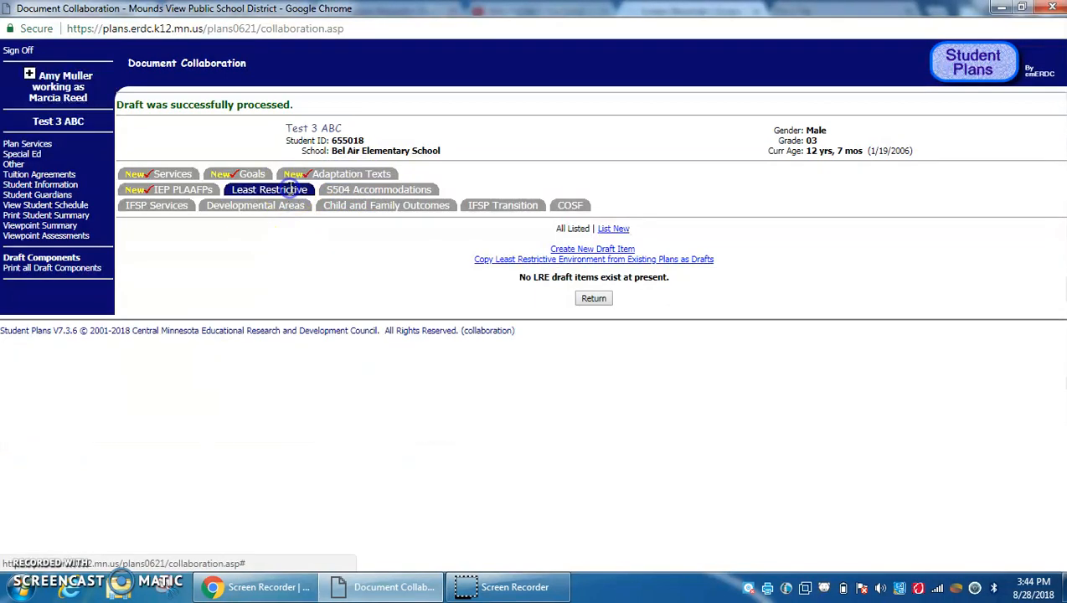
pyautogui.click(624, 250)
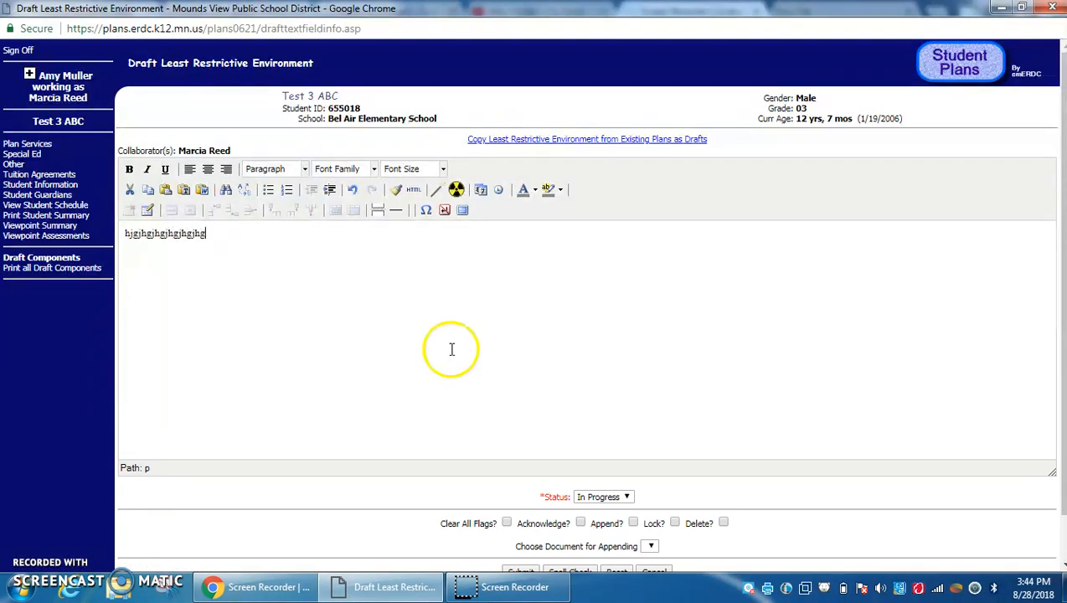
pyautogui.click(630, 497)
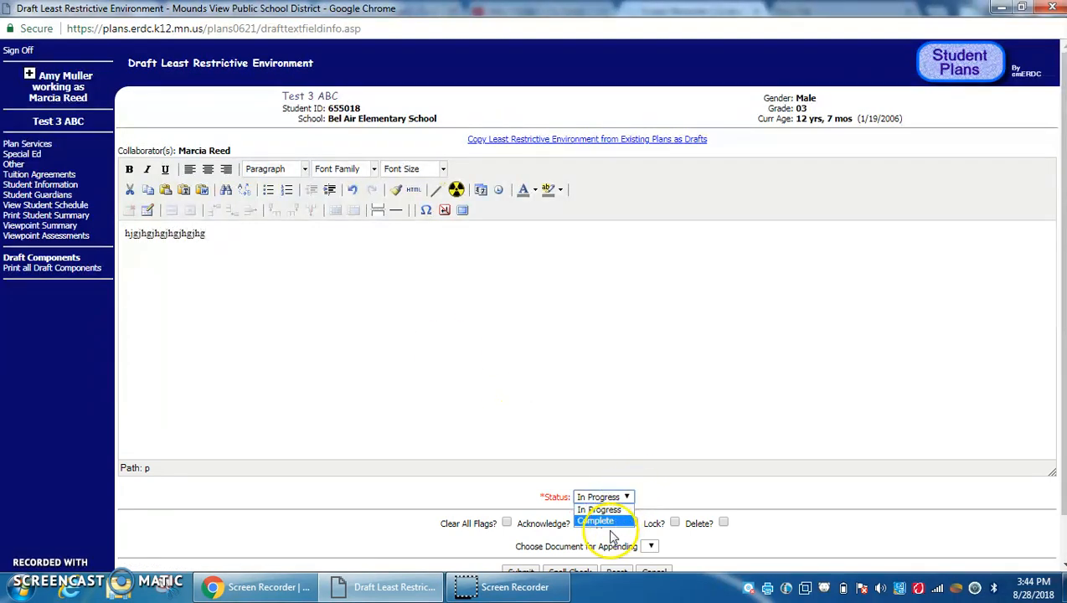
pyautogui.click(608, 521)
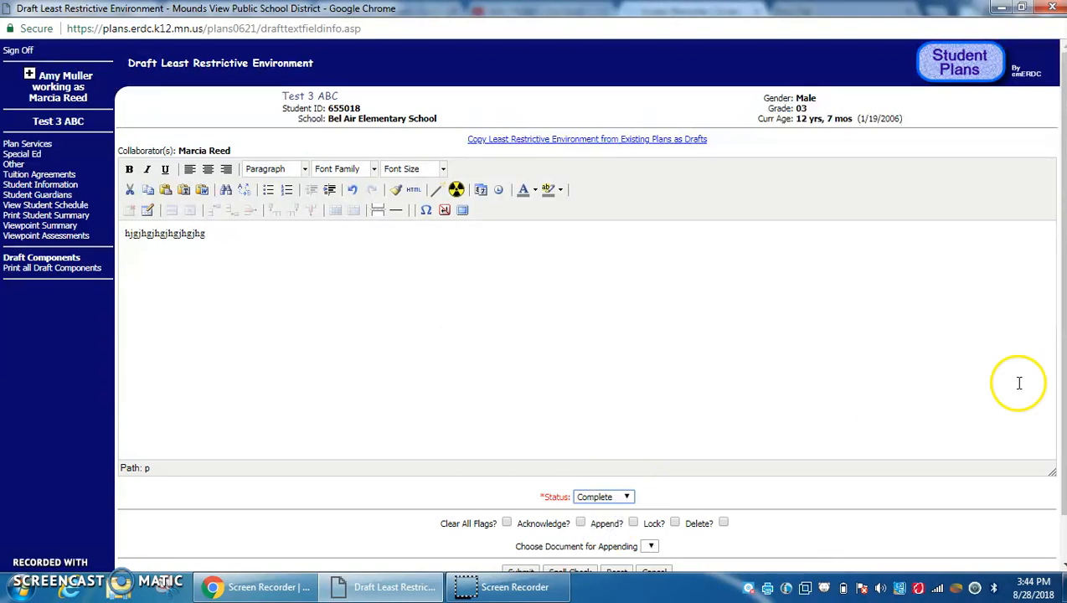
pyautogui.scroll(-1, 1057, 381)
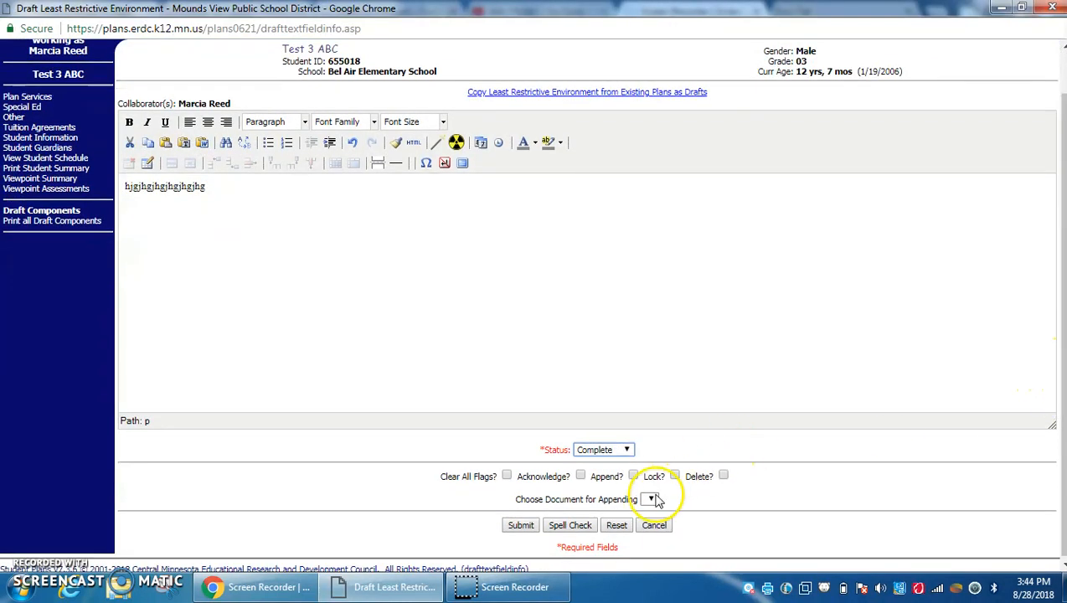
pyautogui.click(521, 525)
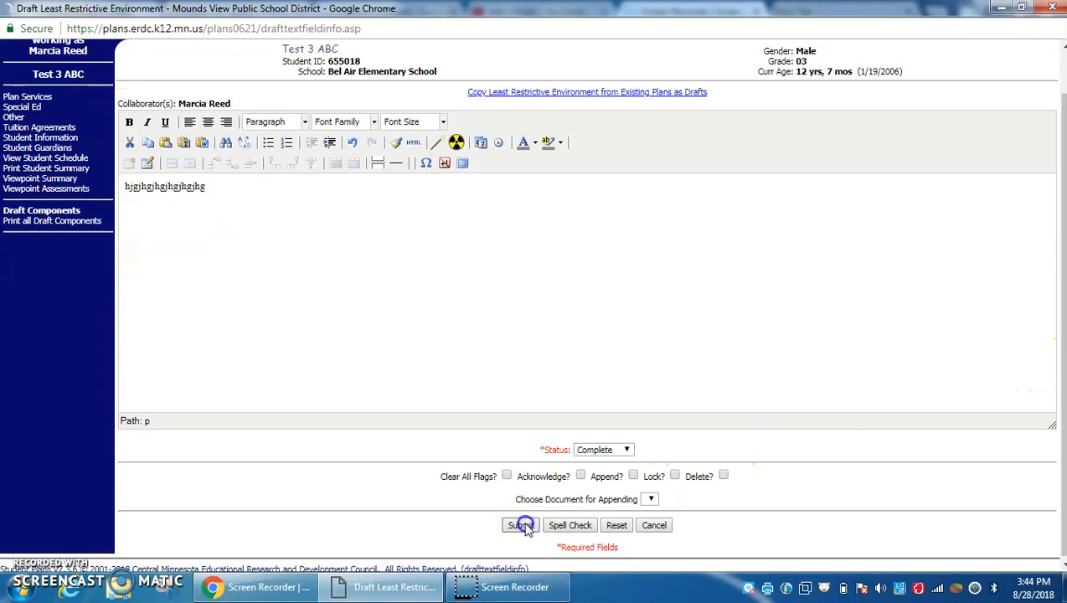